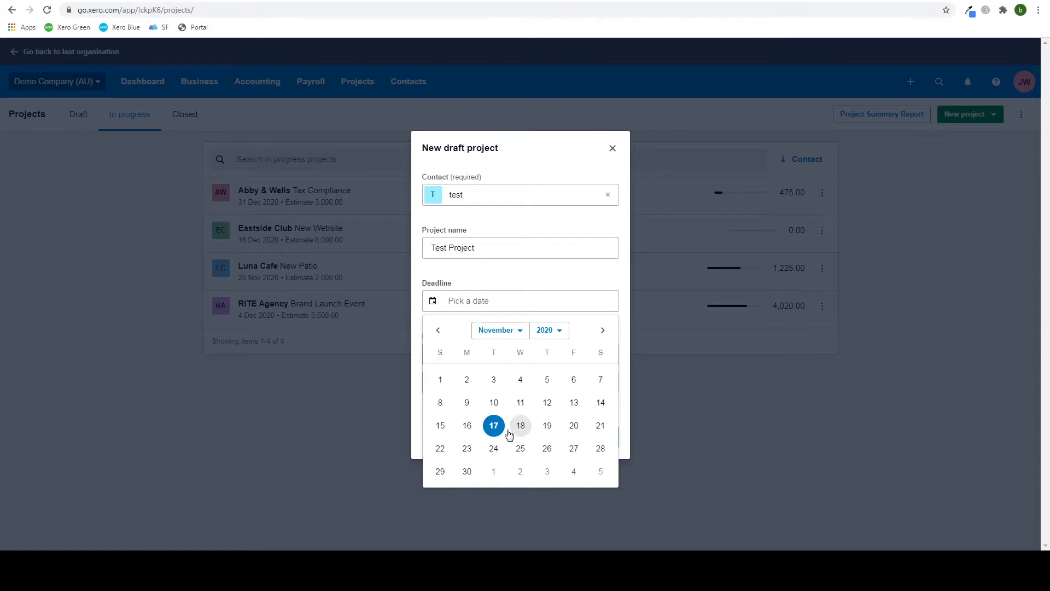
Set the project deadline to 30 Nov 2020, calculate the estimate from tasks and estimated expenses, and create the draft project.
left_click(467, 471)
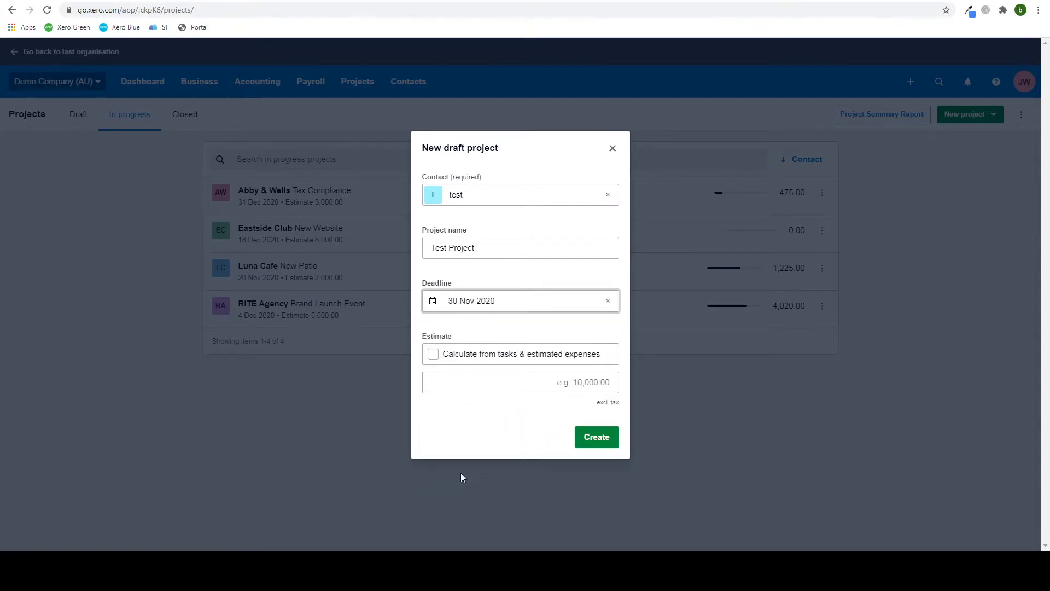
left_click(434, 354)
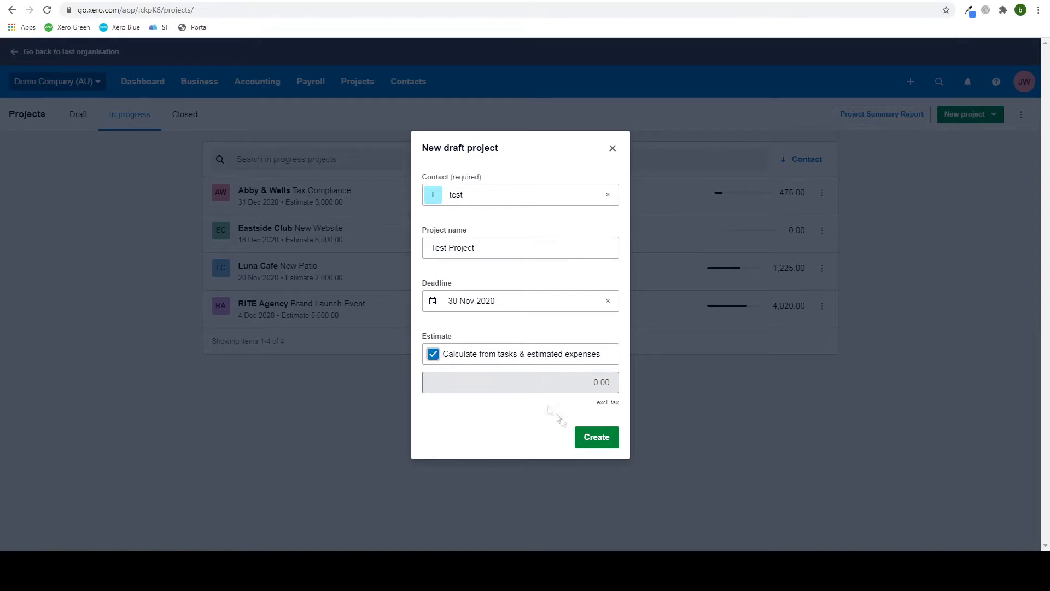
left_click(599, 444)
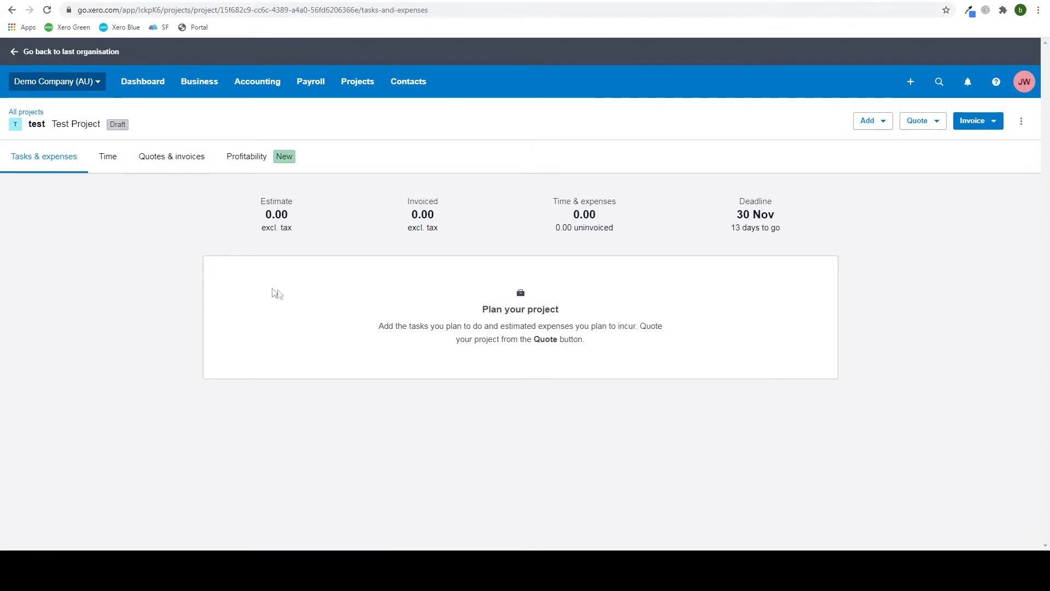
Start a new project task named "Task 1" with 20 estimated hours.
left_click(879, 132)
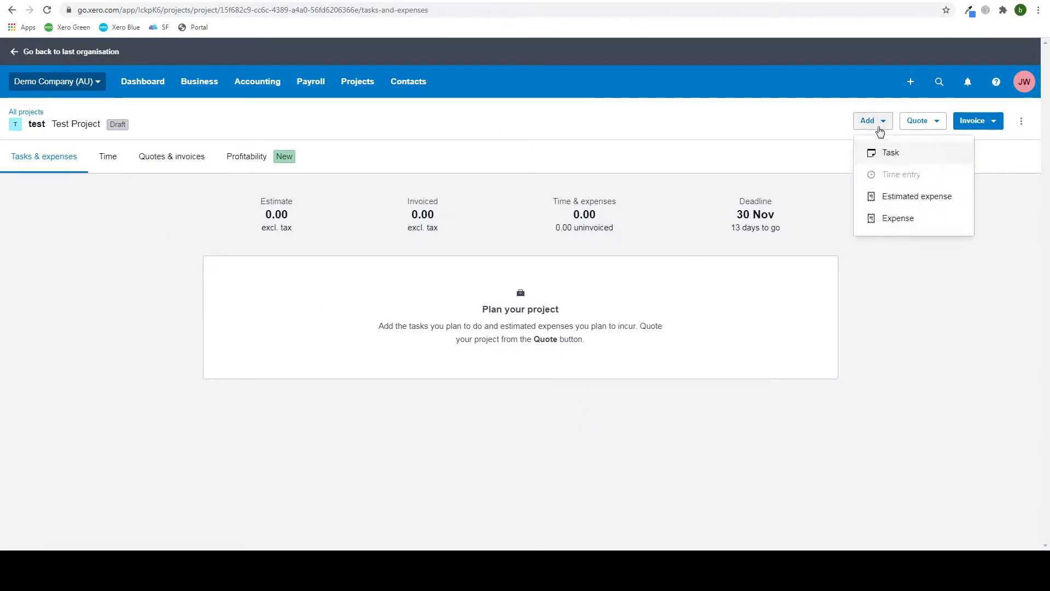
left_click(890, 152)
left_click(464, 249)
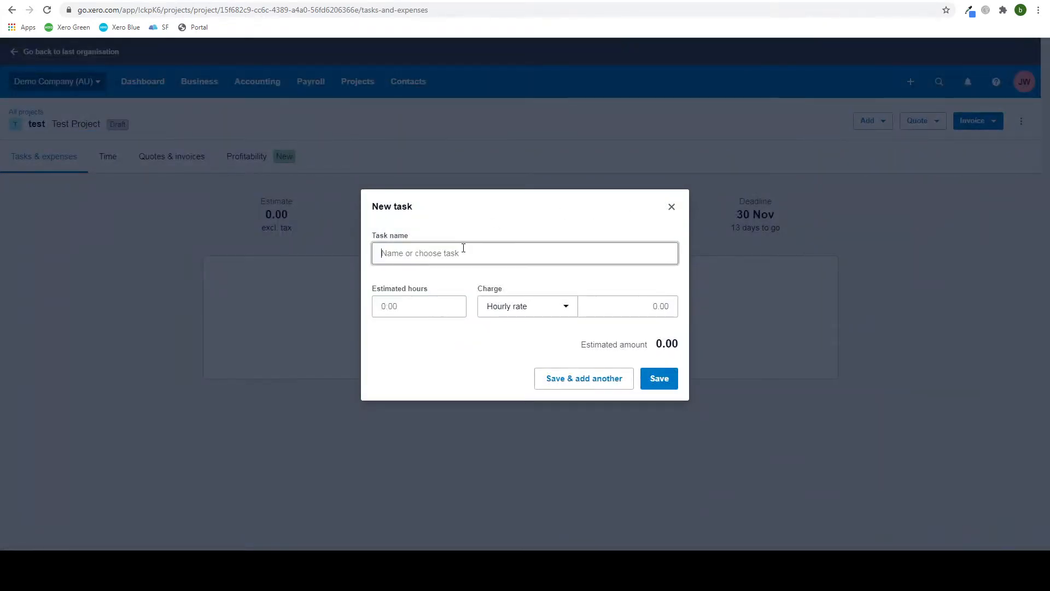
type("Task 1")
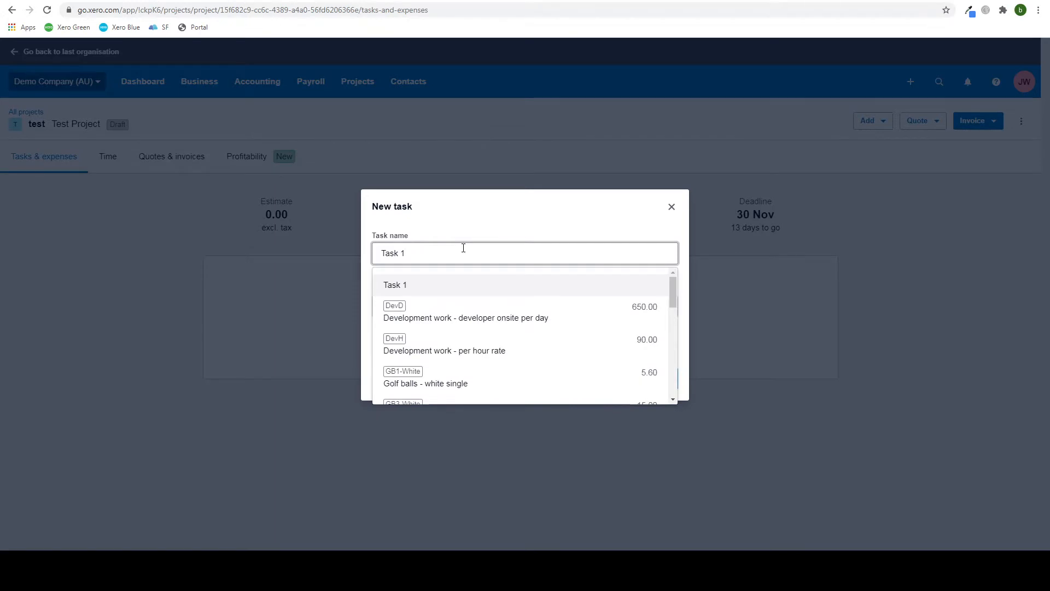
key("Return")
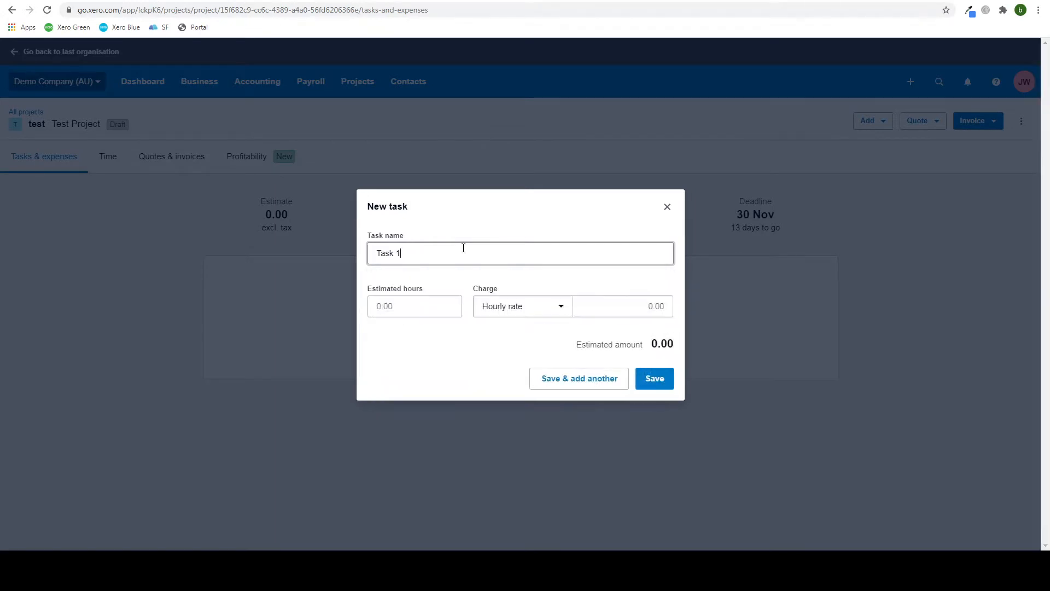
left_click(445, 306)
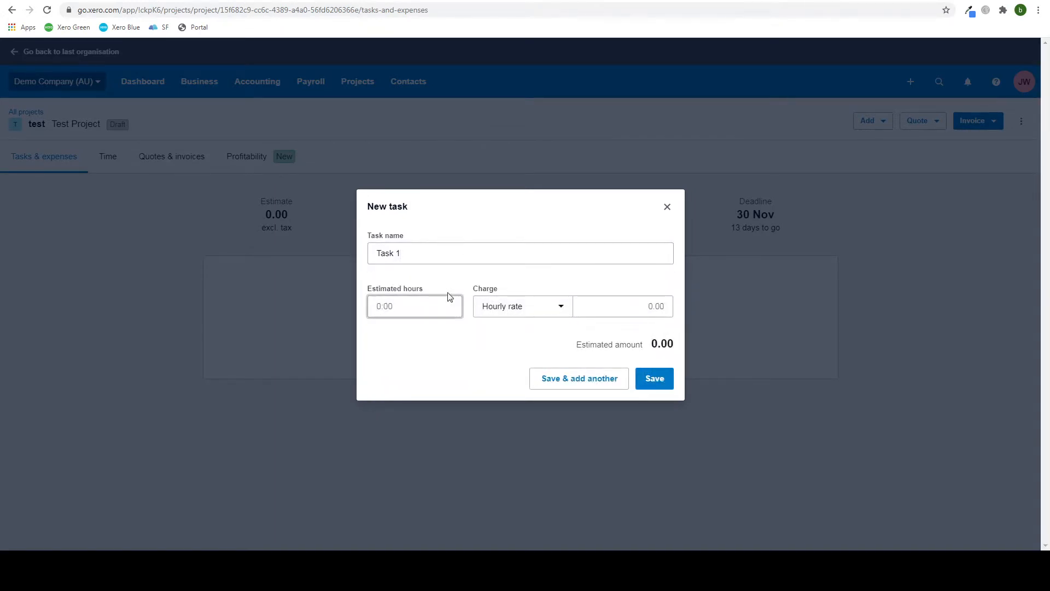
type("20")
Charge Task 1 at an hourly rate of 20.00 and save it, continuing with another task.
left_click(555, 306)
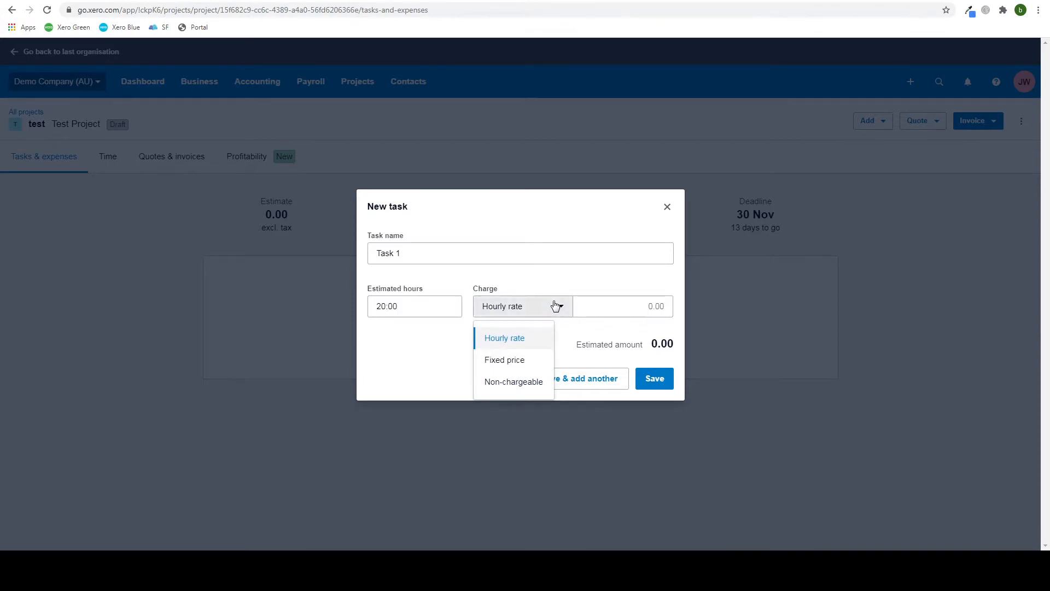
left_click(556, 305)
left_click(601, 306)
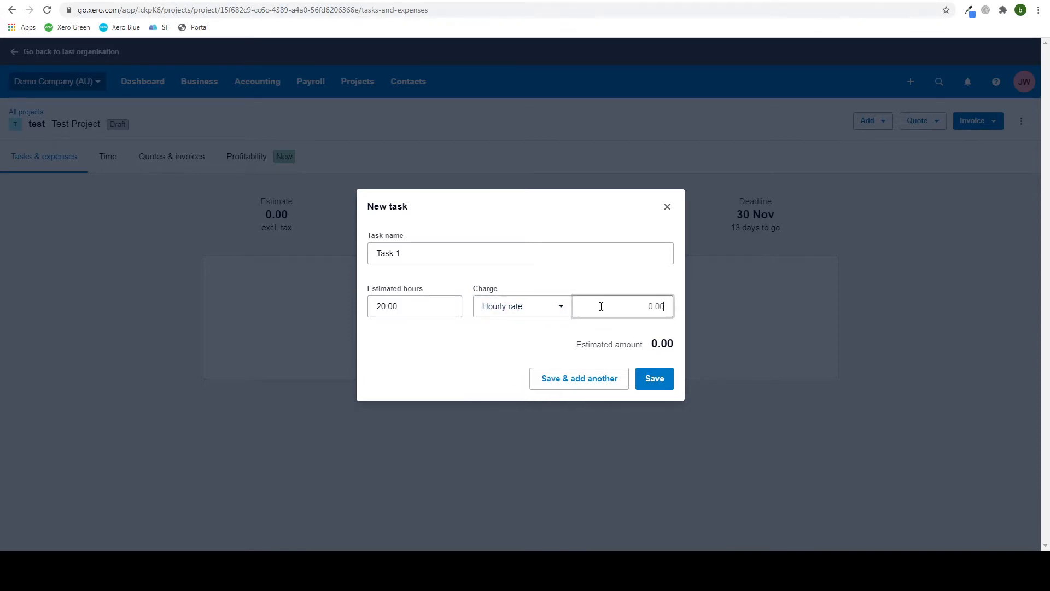
type("20")
left_click(583, 341)
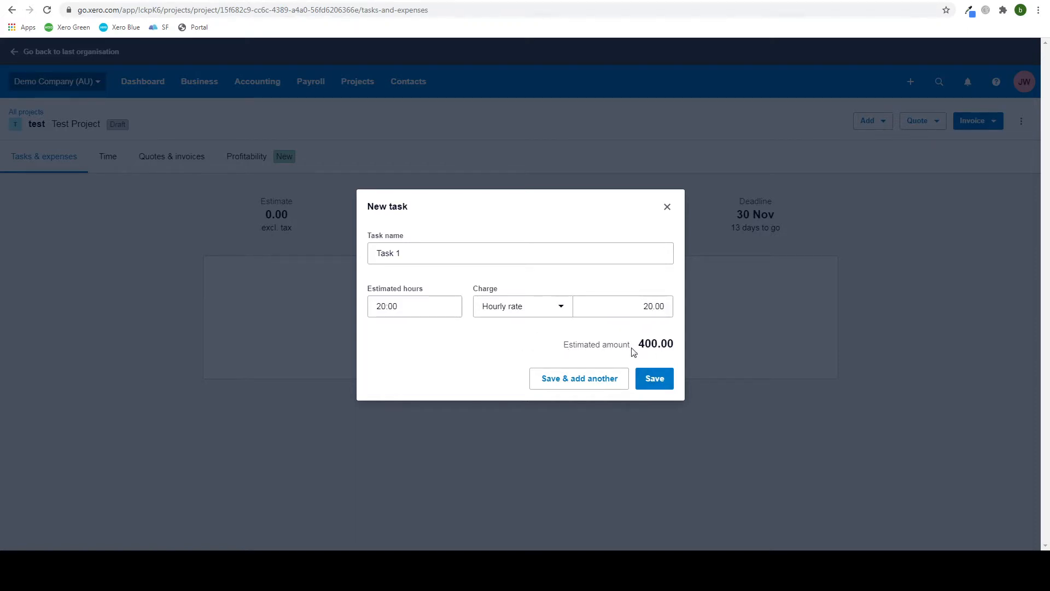
left_click(596, 377)
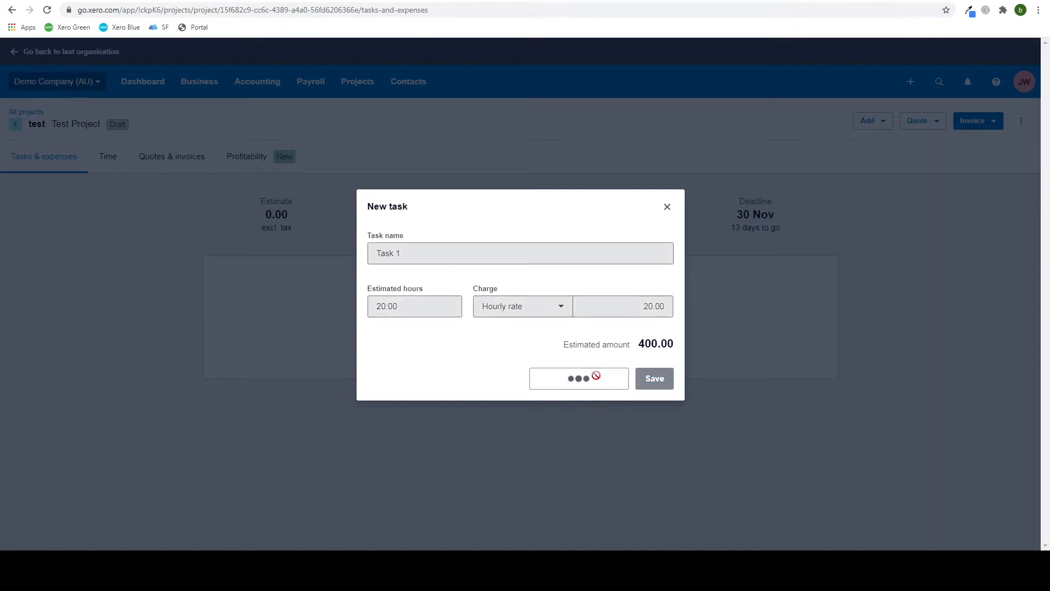
Add "task 2" with 100 estimated hours at an hourly rate of 50.00, and save it to continue with another task.
left_click(428, 255)
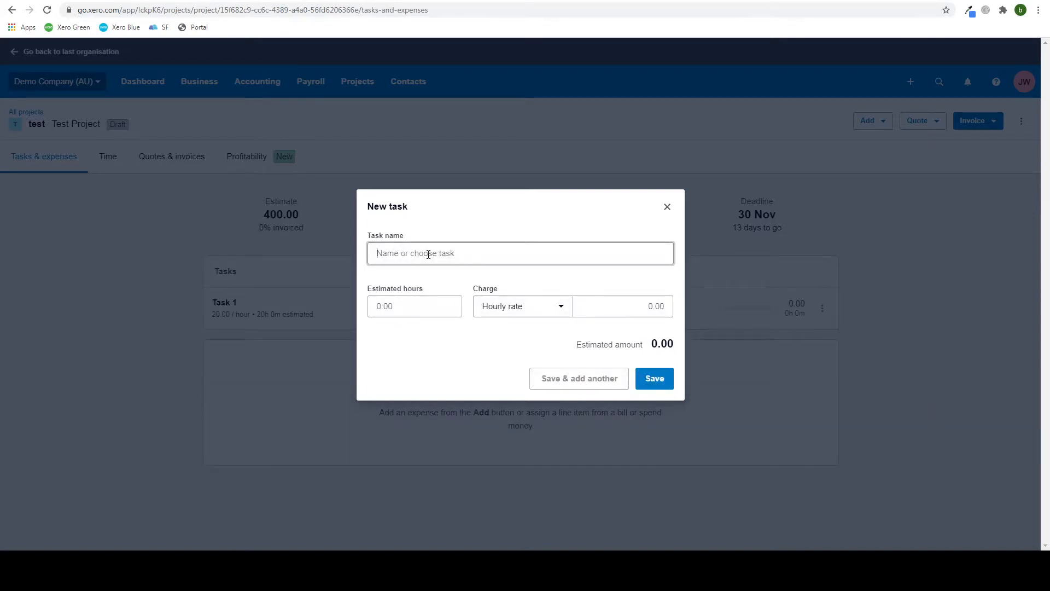
type("task 2")
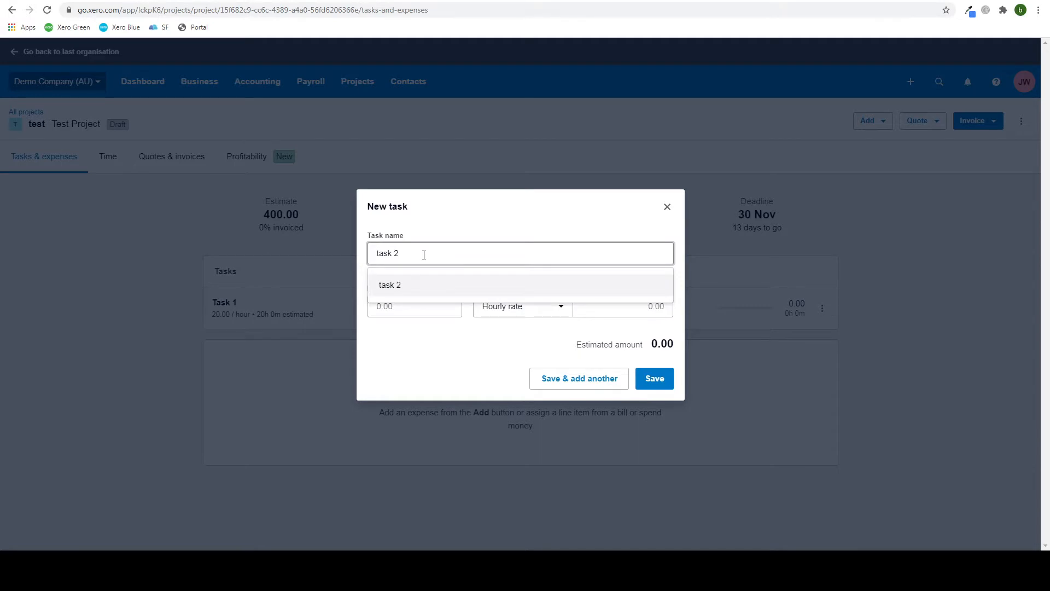
left_click(433, 312)
type("100")
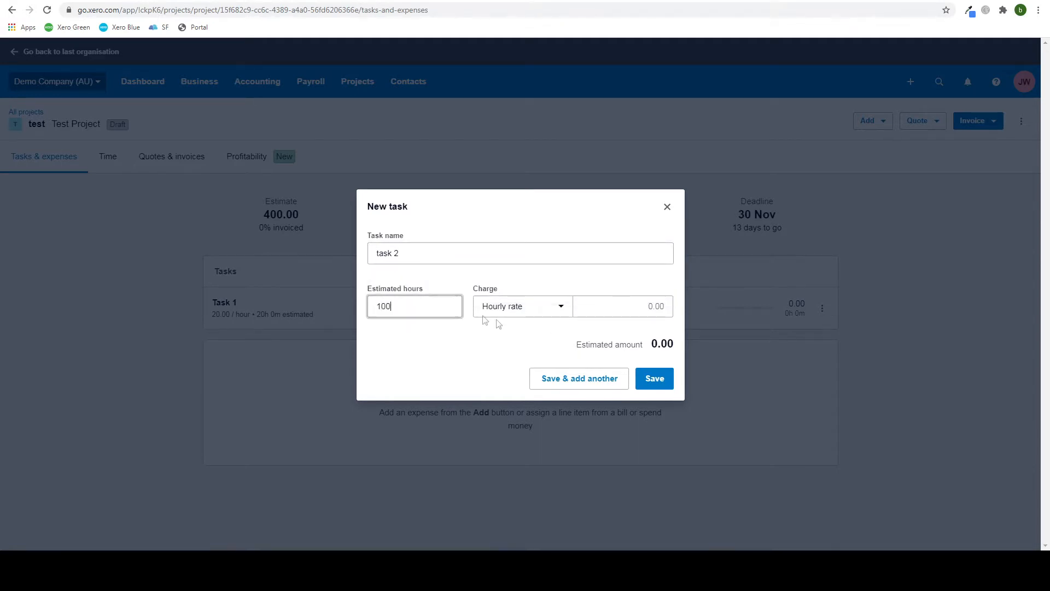
left_click(595, 305)
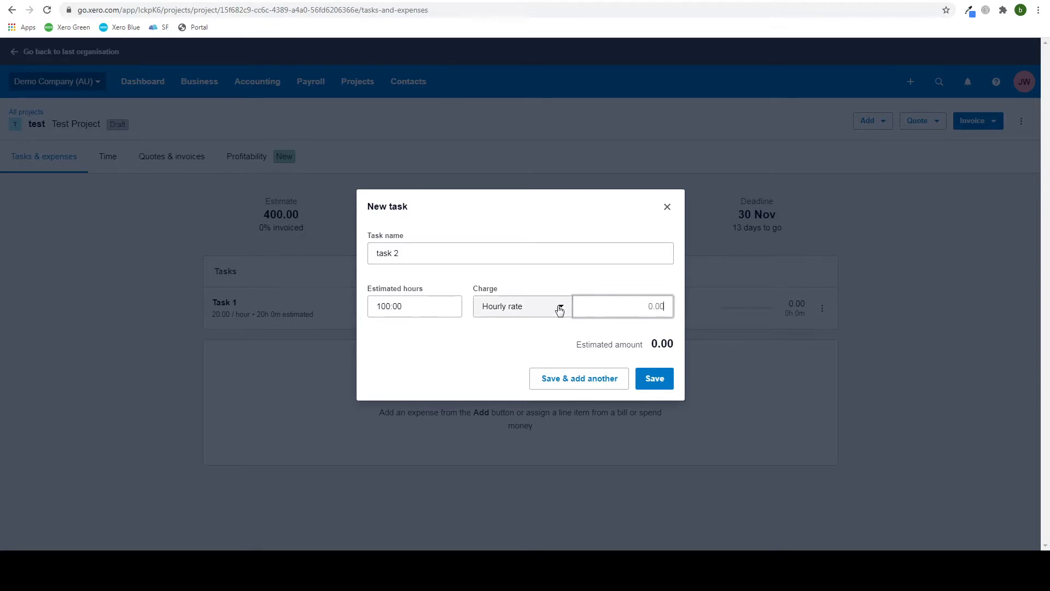
type("50")
left_click(528, 347)
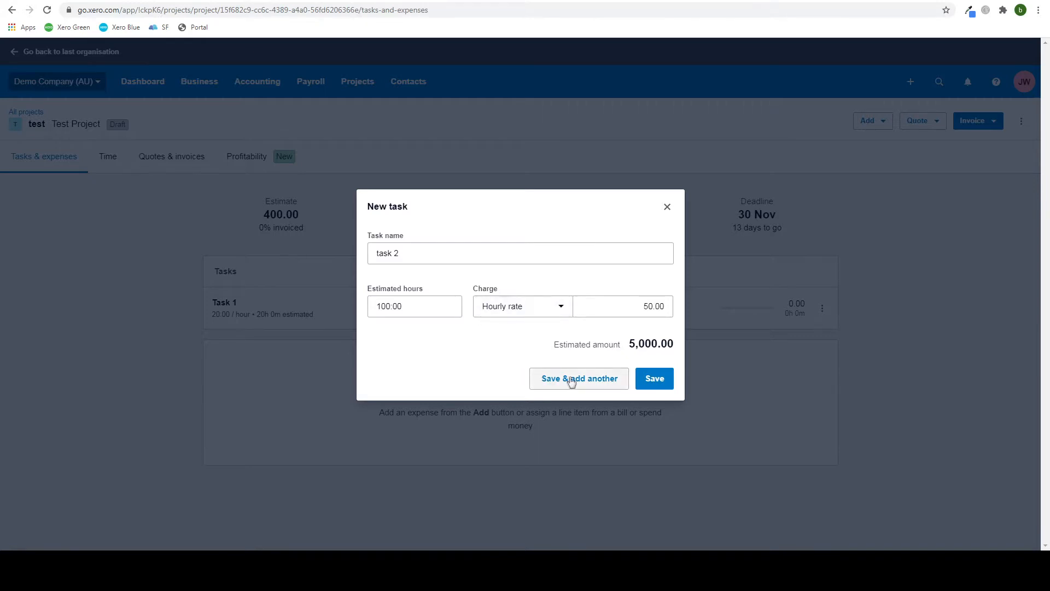
left_click(619, 386)
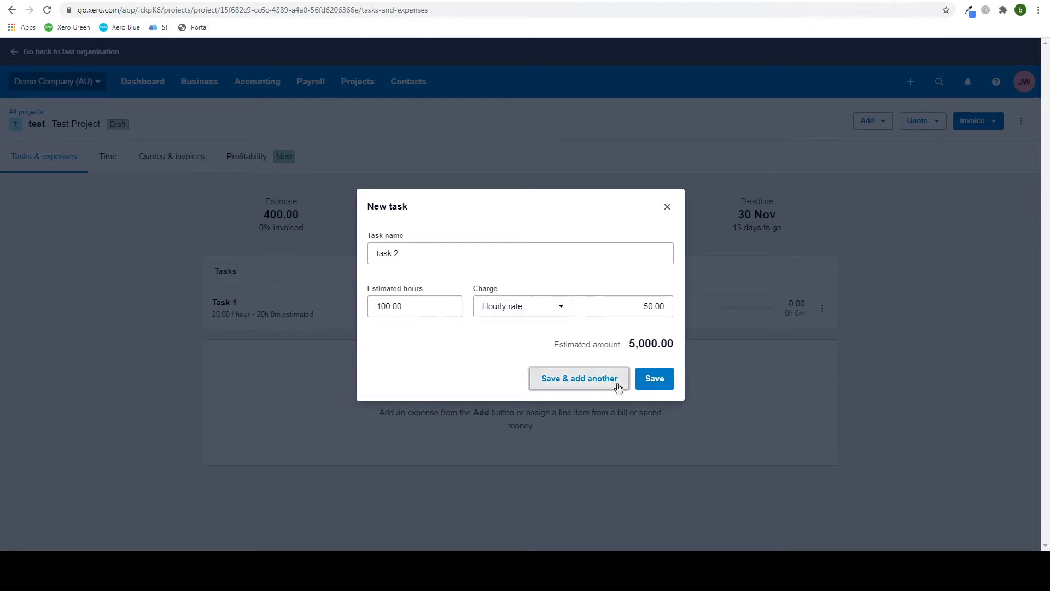
Name the new task "Task 3", estimate it at 10 hours and choose a fixed-price charge.
left_click(487, 256)
type("Tas")
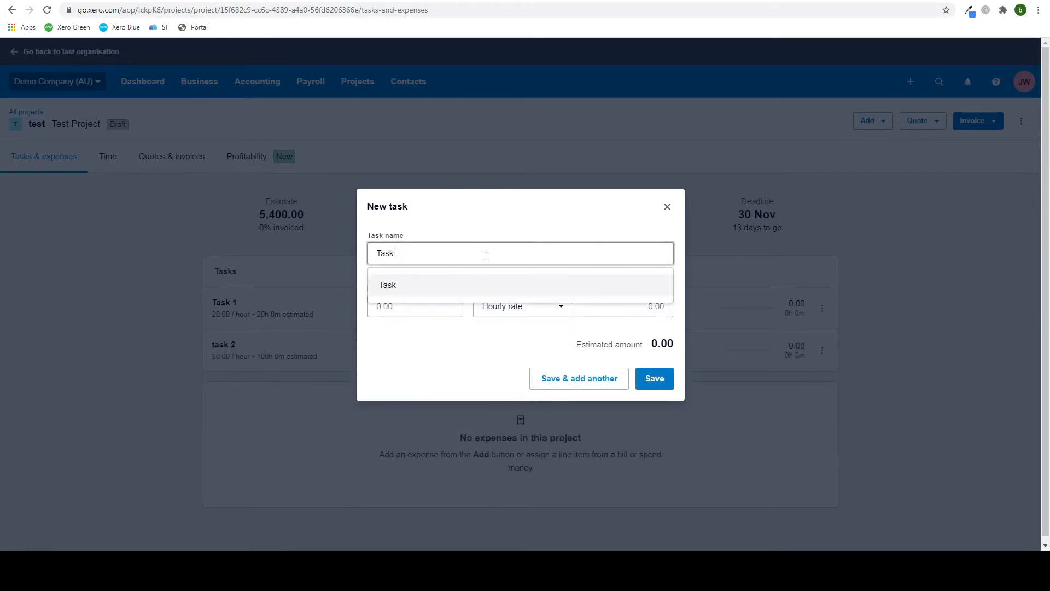
type("k 3")
left_click(426, 310)
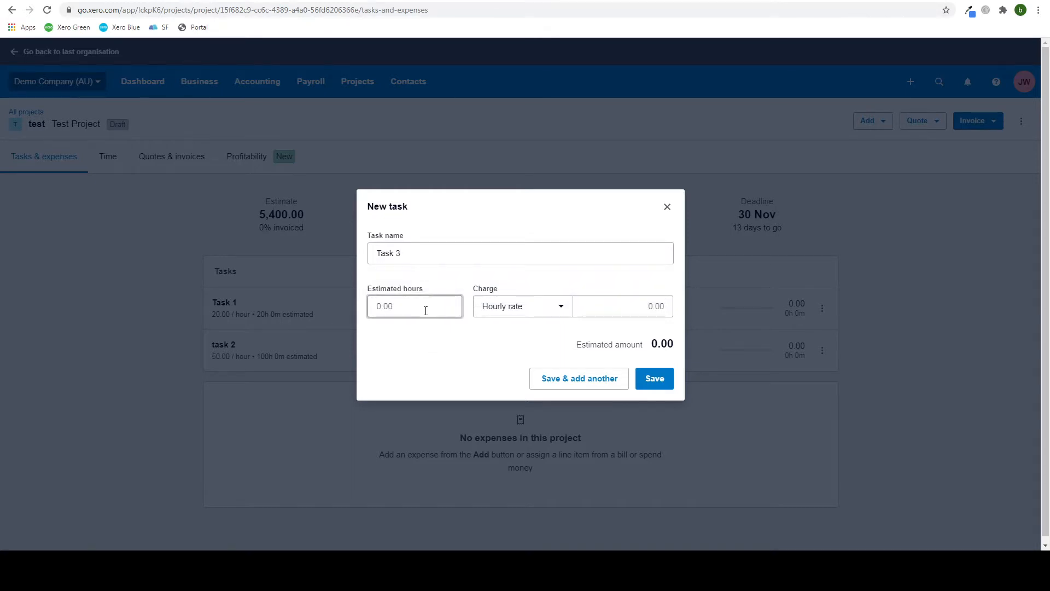
type("10")
left_click(501, 308)
left_click(508, 359)
left_click(584, 305)
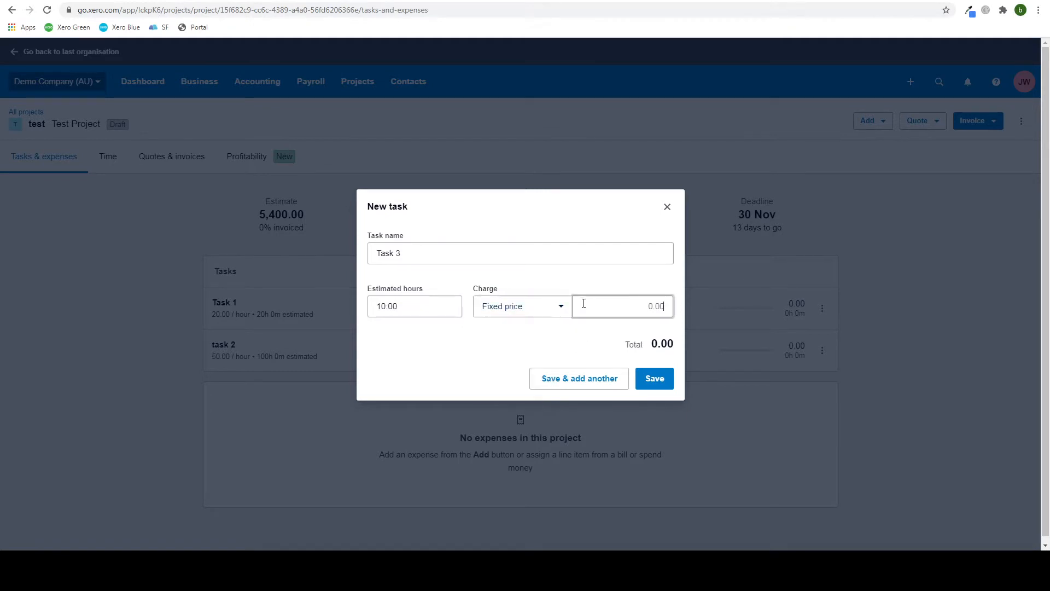
Set Task 3's estimated hours to 5 and its fixed price to 25.00, and save the task.
left_click(398, 305)
left_click_drag(397, 306, 346, 311)
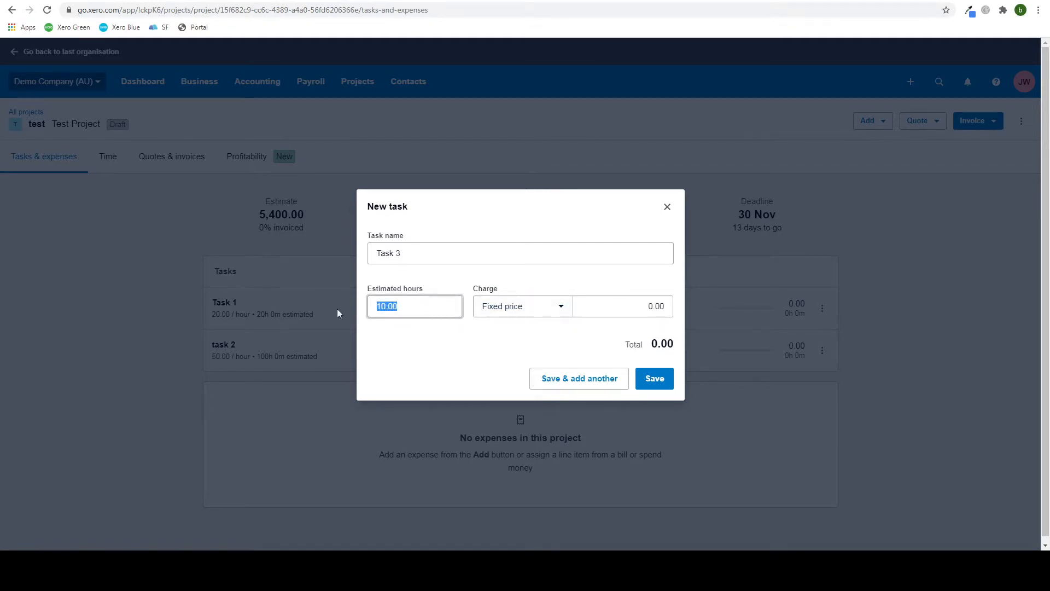
type("5")
left_click(617, 310)
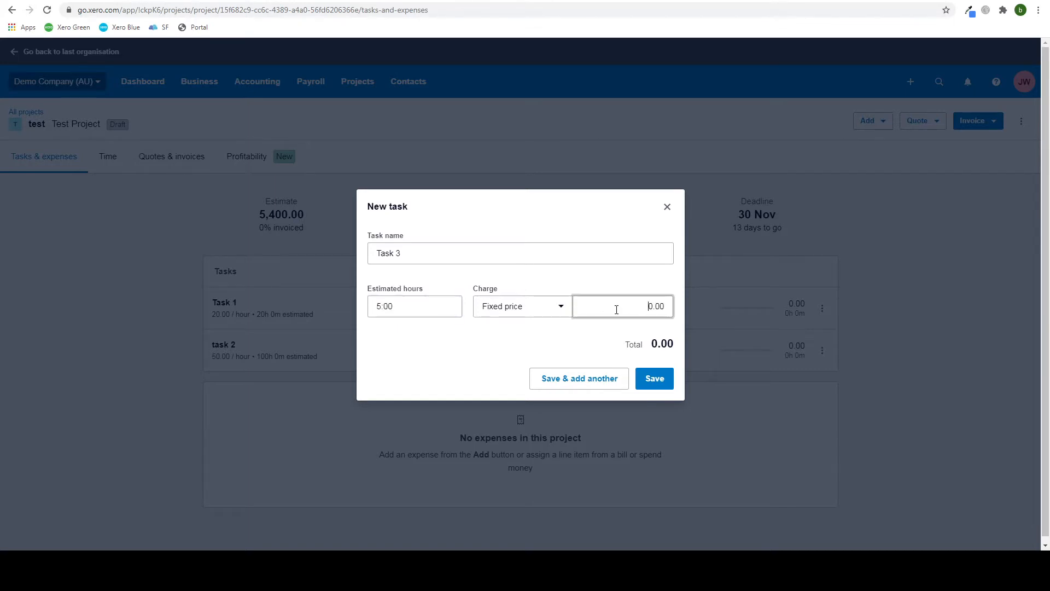
type("25")
key("Delete")
left_click(655, 377)
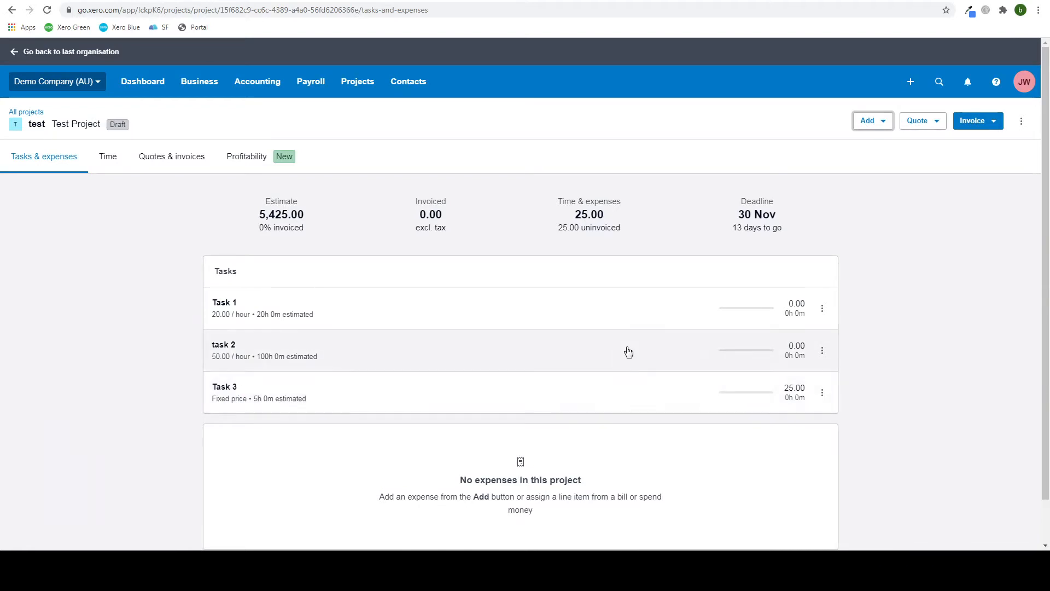
Start a new estimated expense named "Tools" with a quantity of 3.
left_click(870, 121)
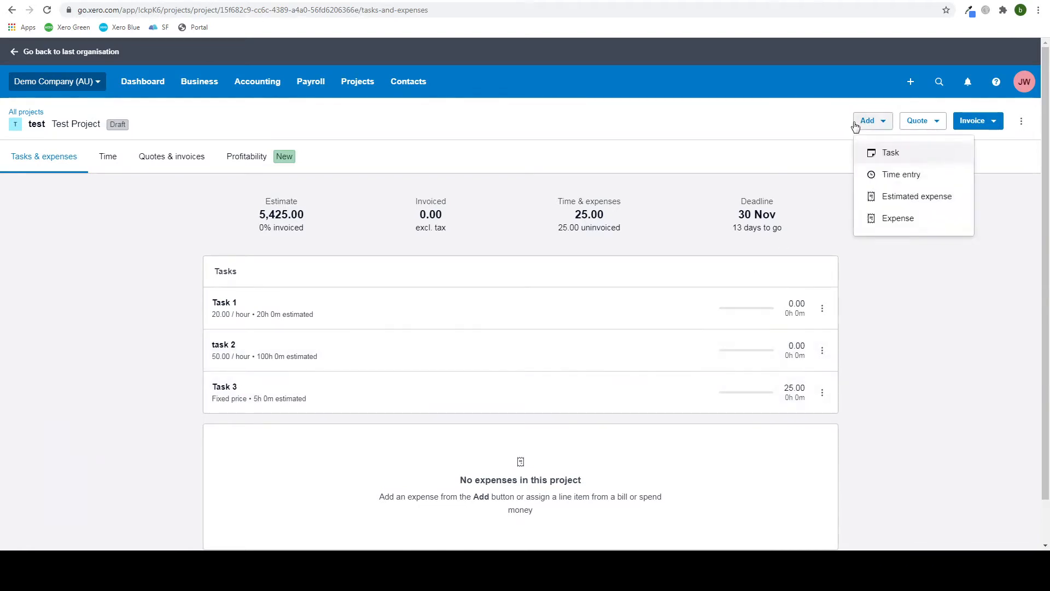
left_click(894, 204)
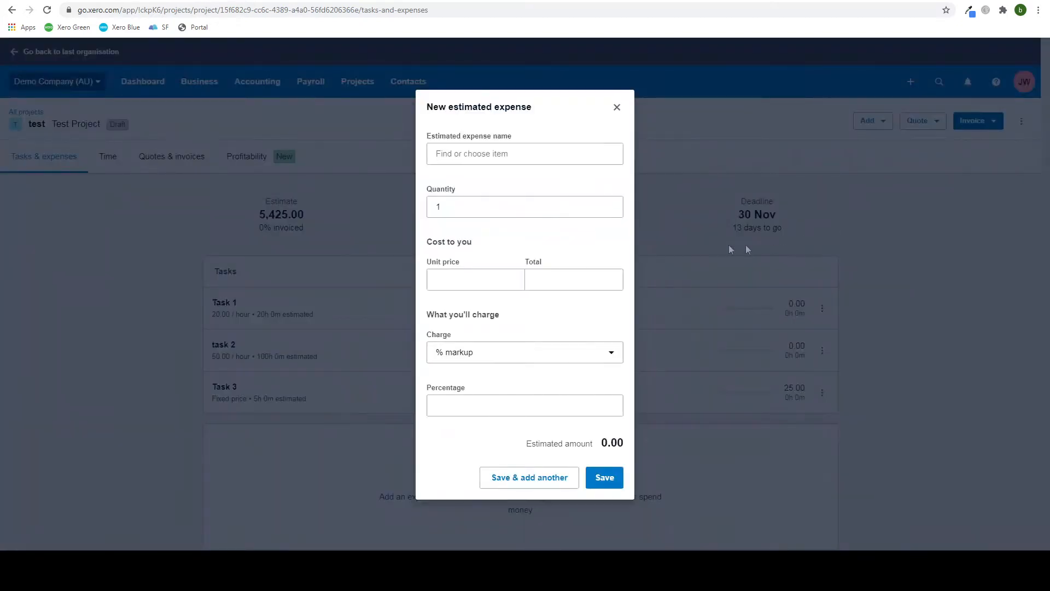
left_click(505, 153)
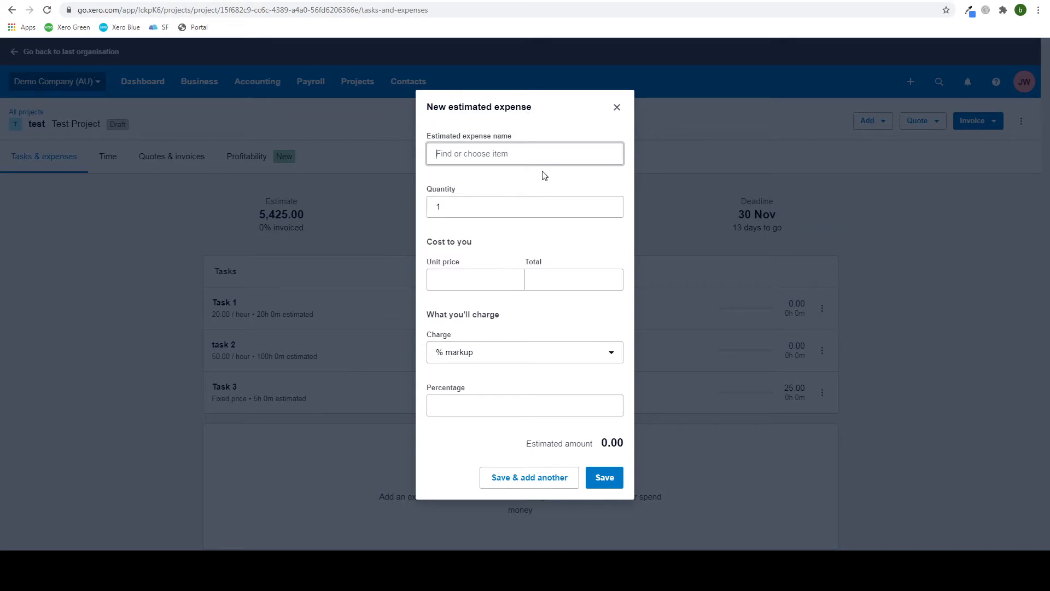
type("Tools")
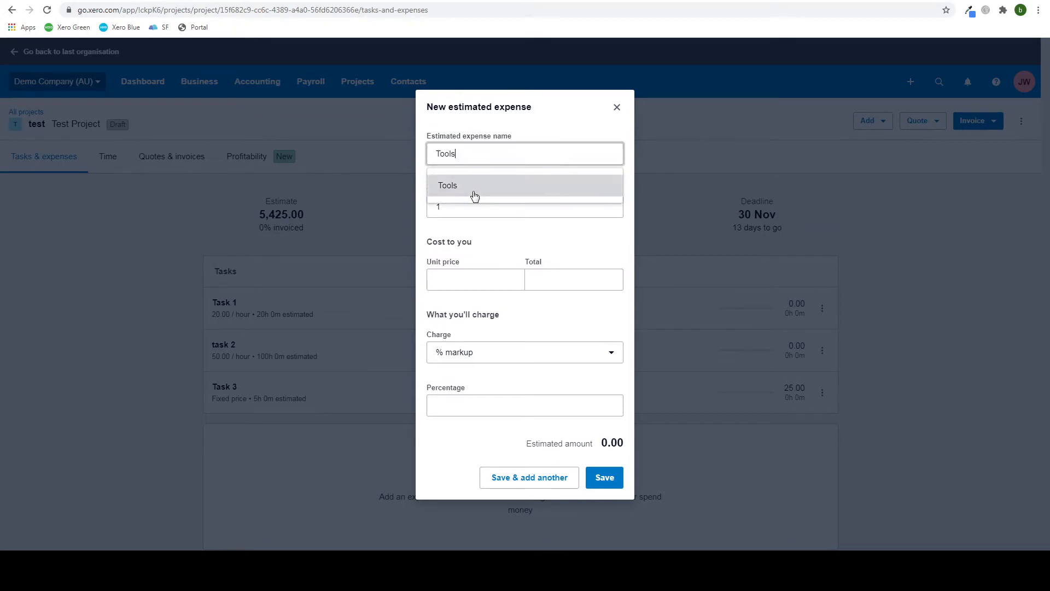
left_click(472, 185)
left_click(440, 209)
key("BackSpace")
type("3")
Set the Tools expense to a unit price of 150.00 with a 10% markup, and save it to continue with another expense.
left_click(454, 285)
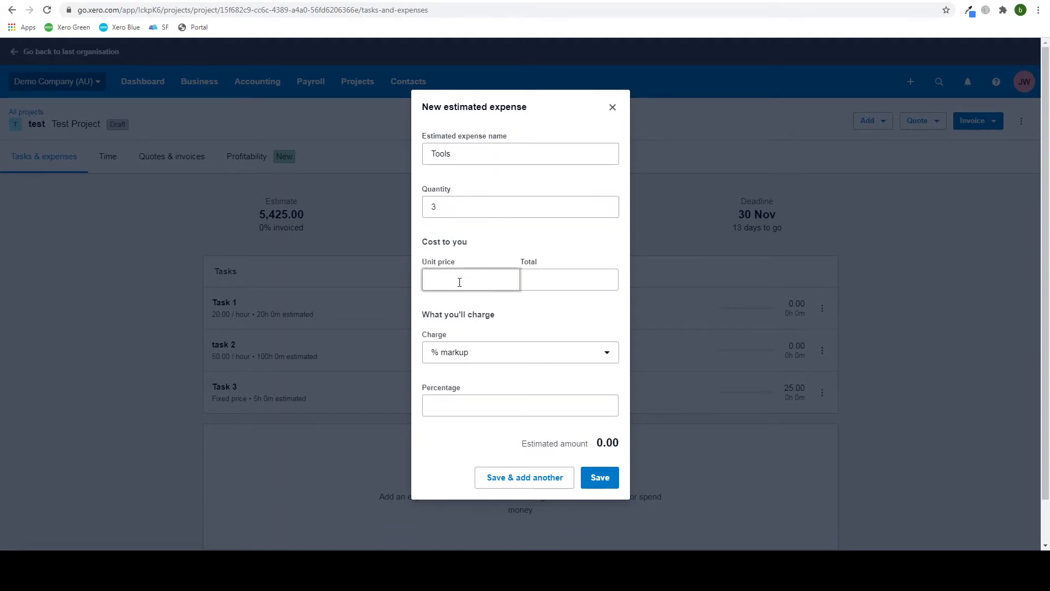
type("150")
left_click(547, 278)
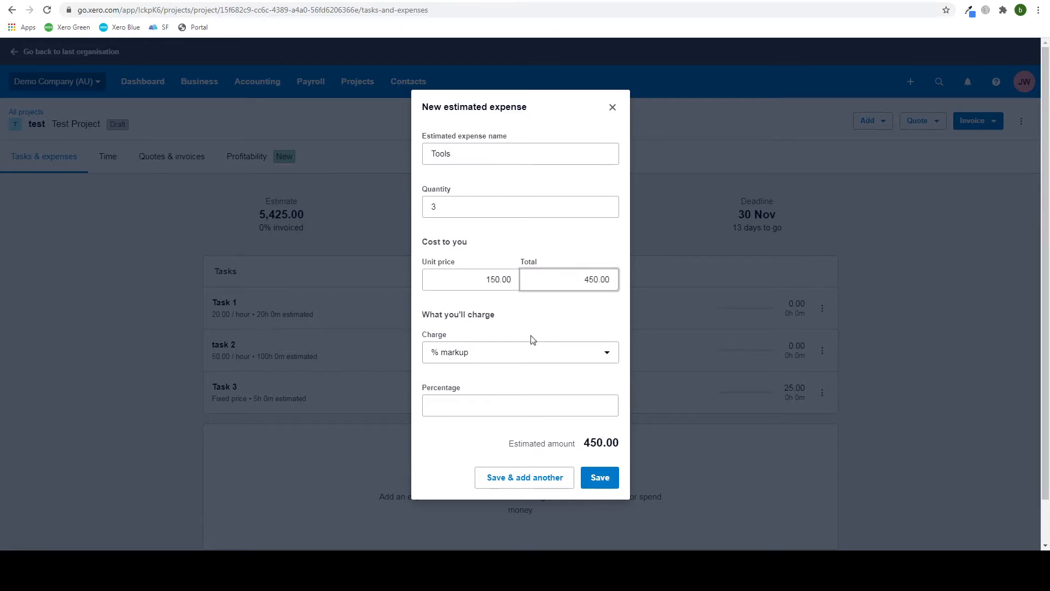
left_click(510, 356)
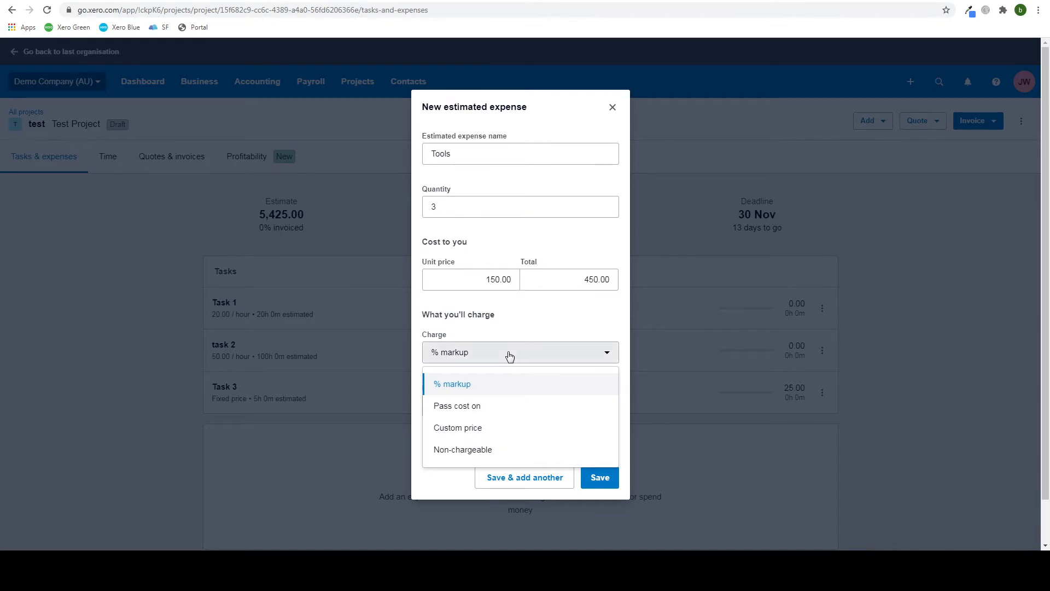
left_click(510, 356)
left_click(454, 405)
type("10")
left_click(474, 441)
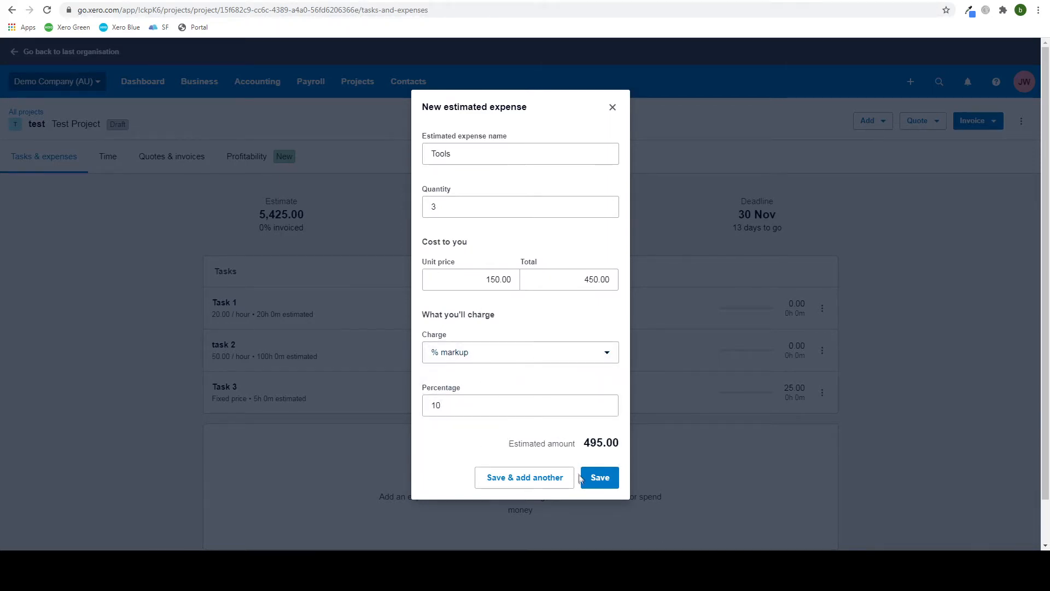
left_click(552, 480)
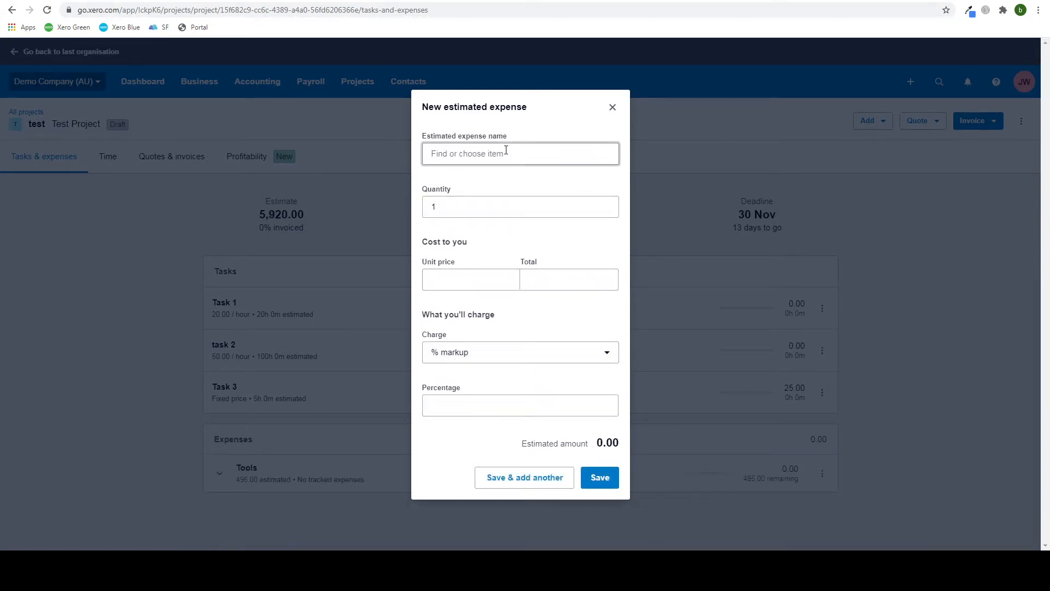
Name the new estimated expense "Travel" and set its quantity to 100 and its unit price to 30.00.
type("Travel")
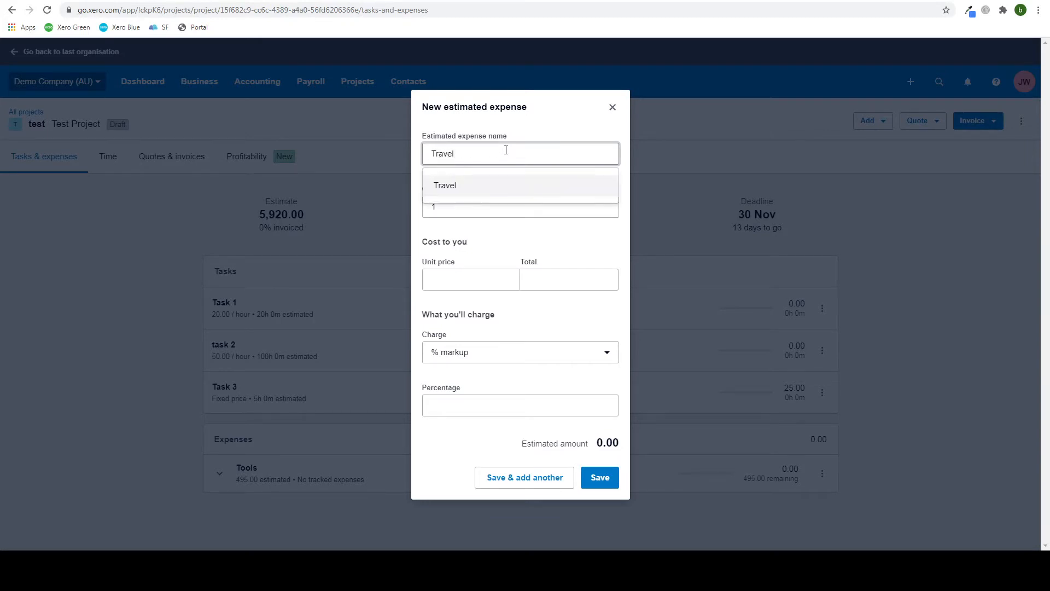
left_click(502, 184)
left_click(454, 208)
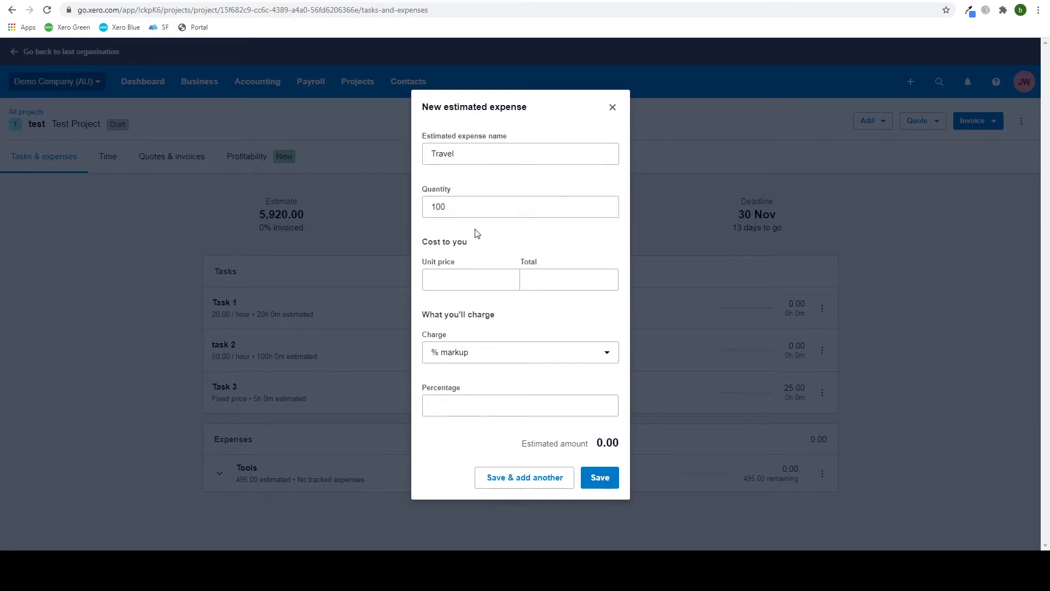
left_click(465, 288)
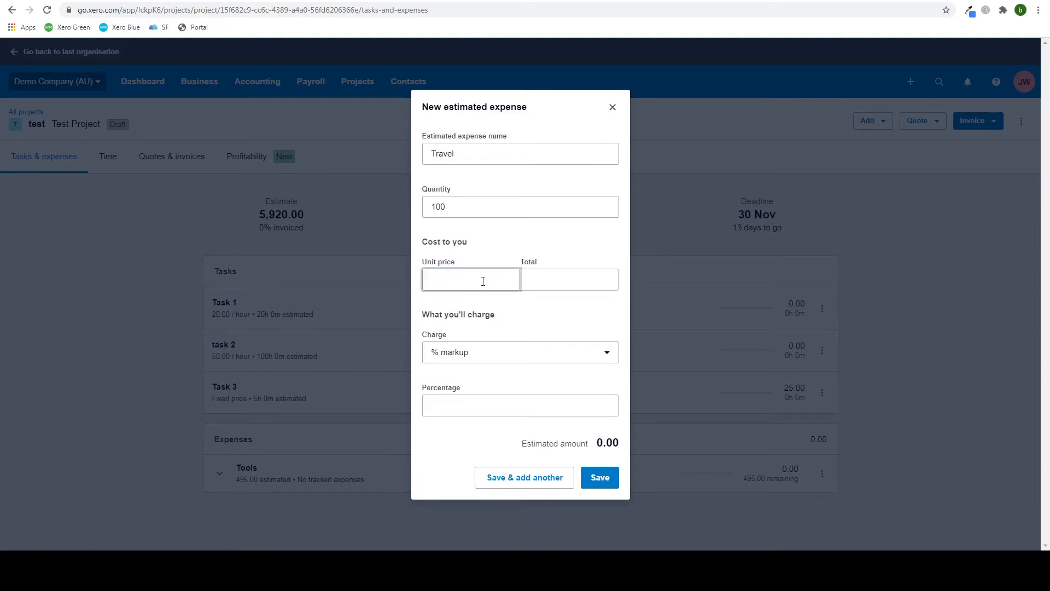
type("30")
Give the Travel expense a 5% markup, save it and close the blank form for a further expense.
left_click(554, 321)
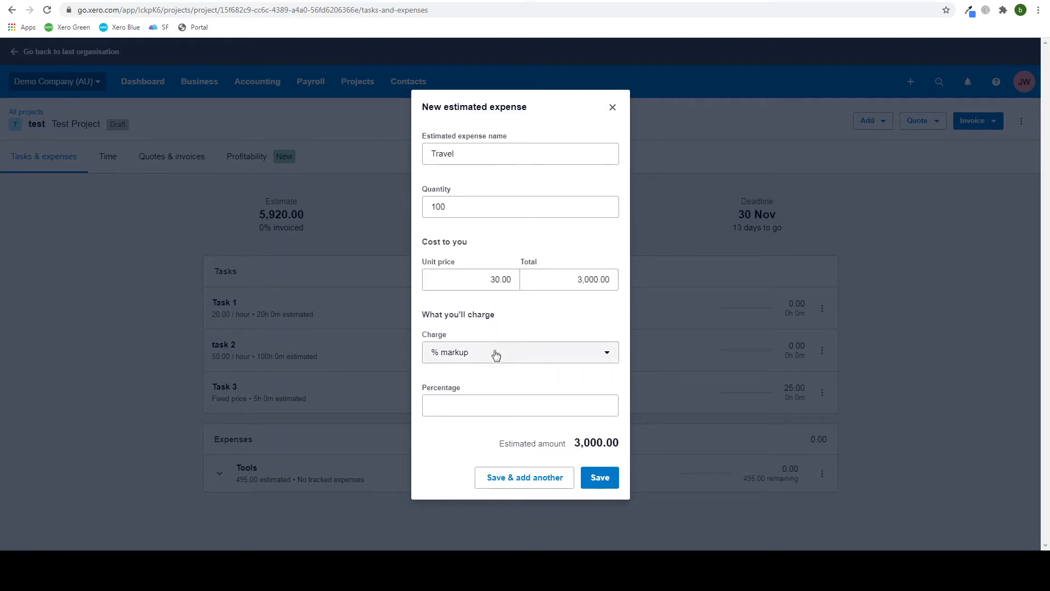
left_click(446, 406)
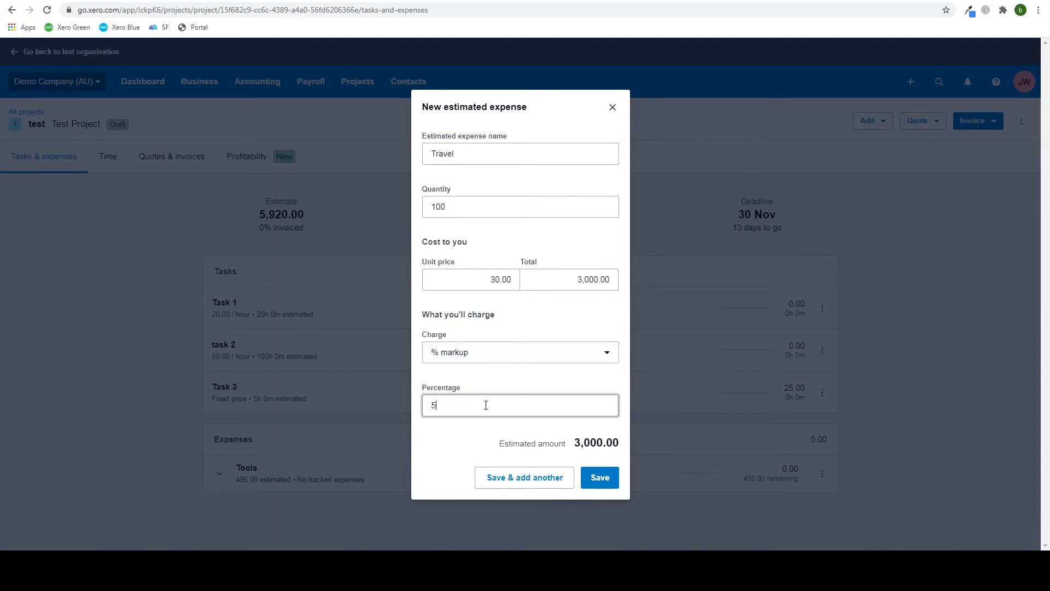
left_click(453, 441)
left_click(557, 485)
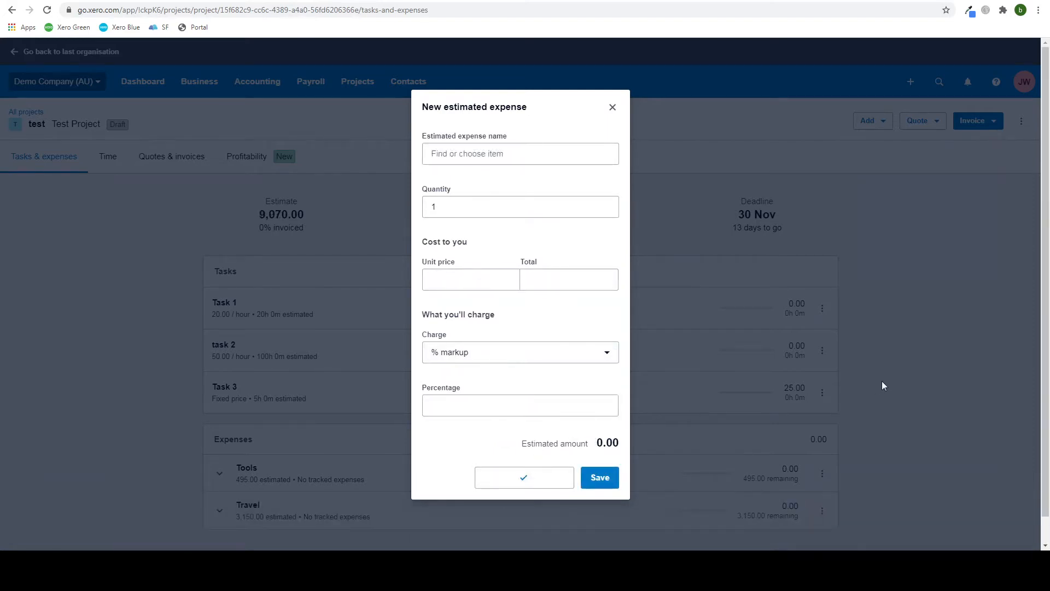
left_click(611, 108)
scroll(553, 263, "down", 1)
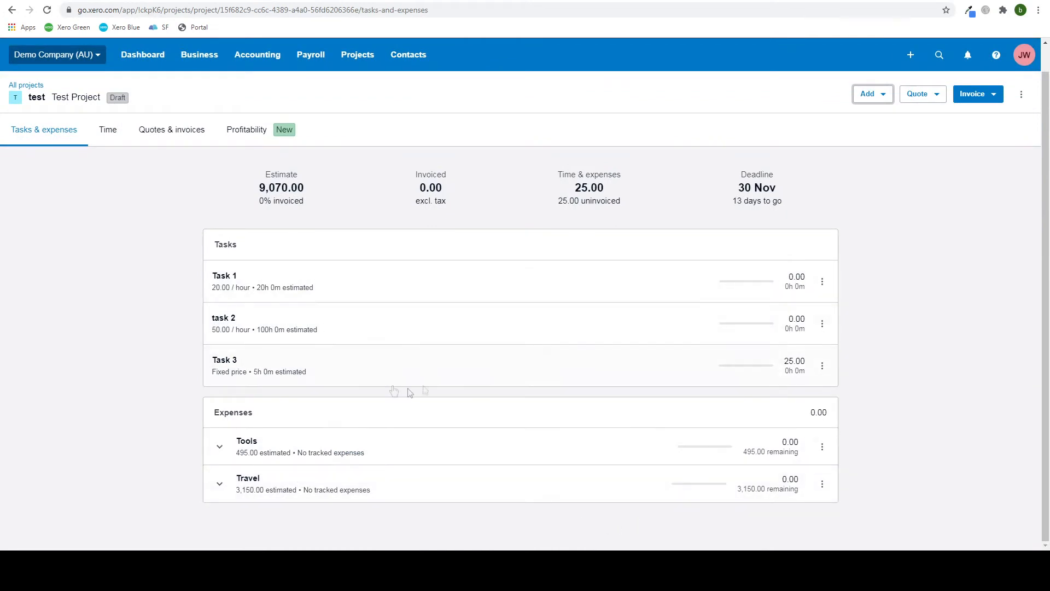
Start a new time entry for Test Project and assign it to Task 1.
left_click(109, 129)
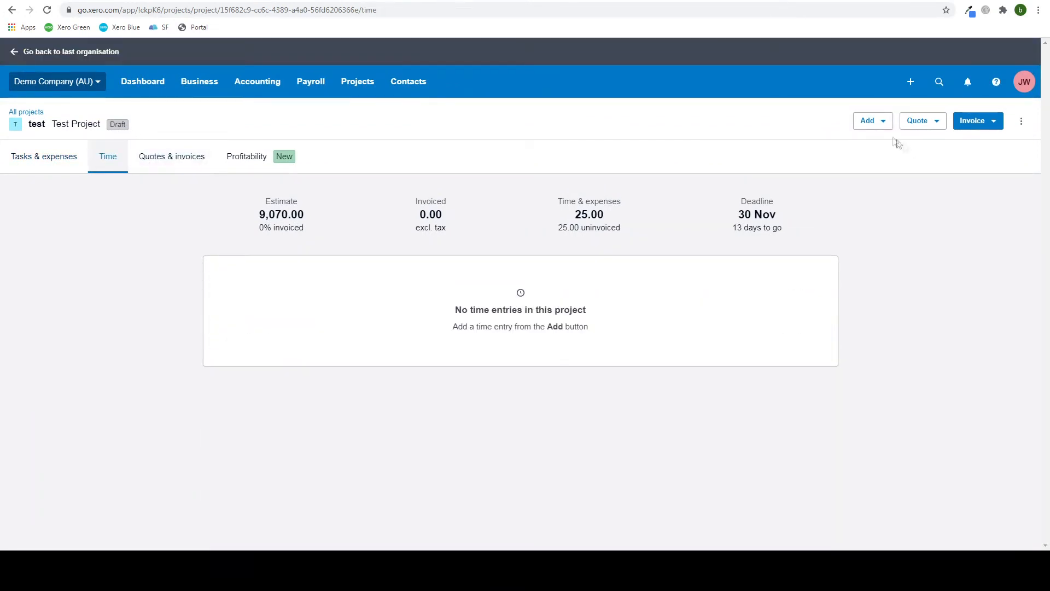
left_click(875, 125)
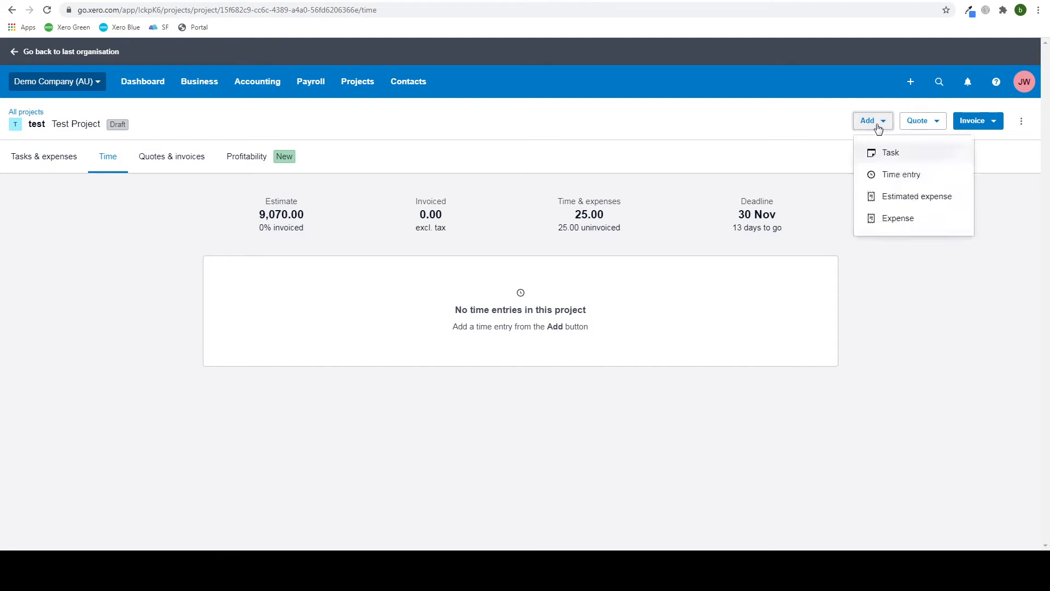
left_click(873, 176)
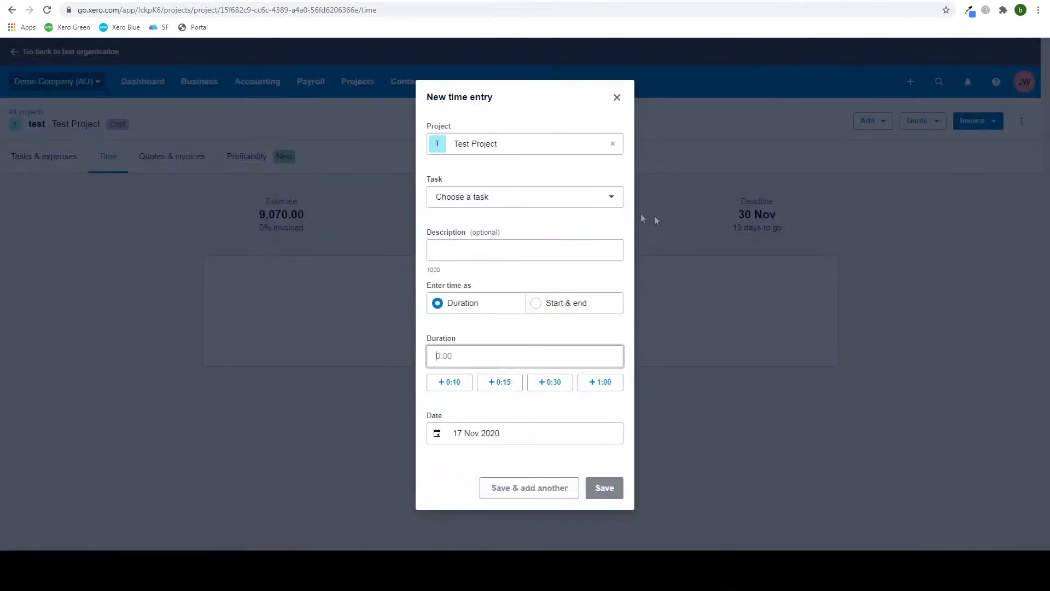
left_click(496, 204)
left_click(483, 230)
left_click(478, 250)
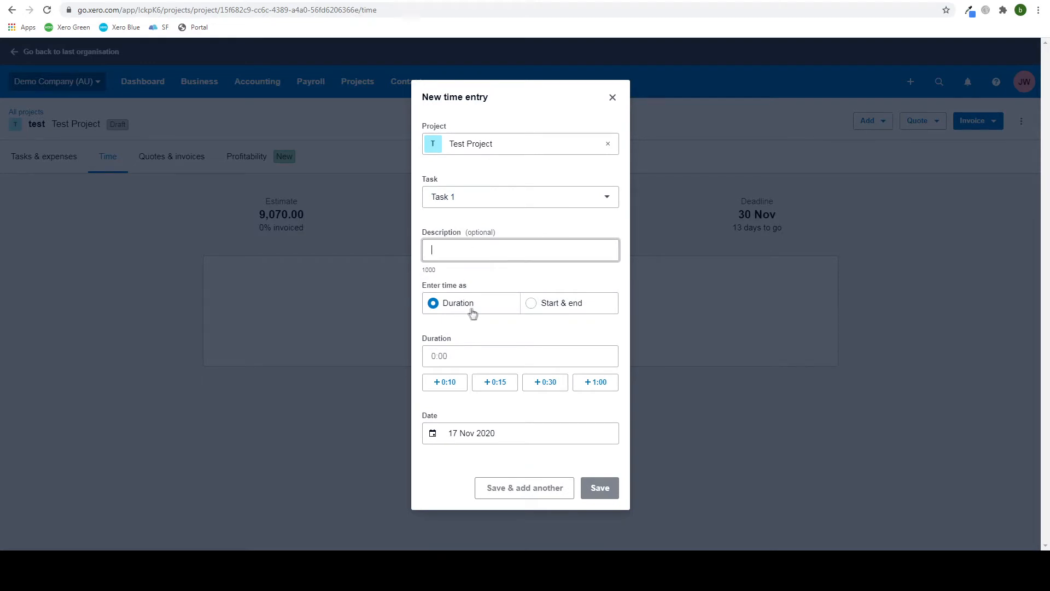
Record Task 1's time by start and end, from 8:00am to 4:00pm, and save it to continue with another entry.
left_click(558, 304)
left_click(475, 356)
type("8")
left_click(520, 357)
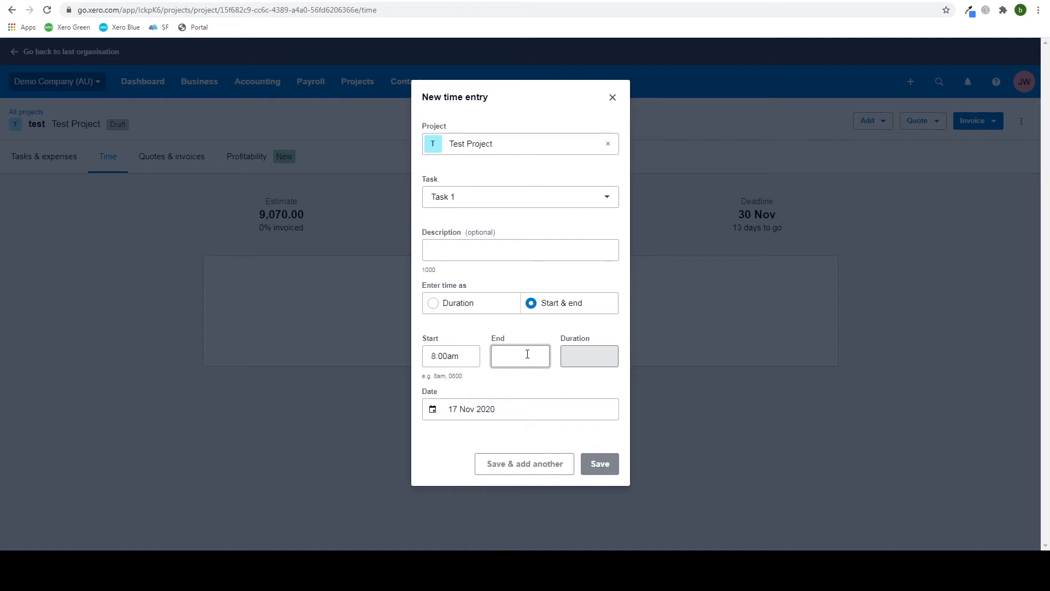
left_click(533, 378)
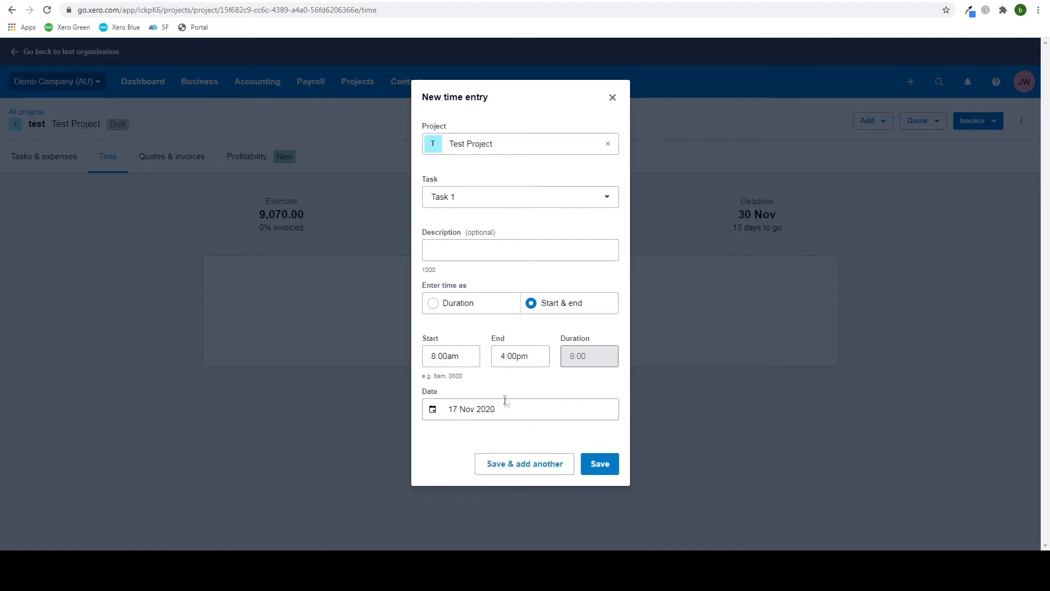
left_click(560, 474)
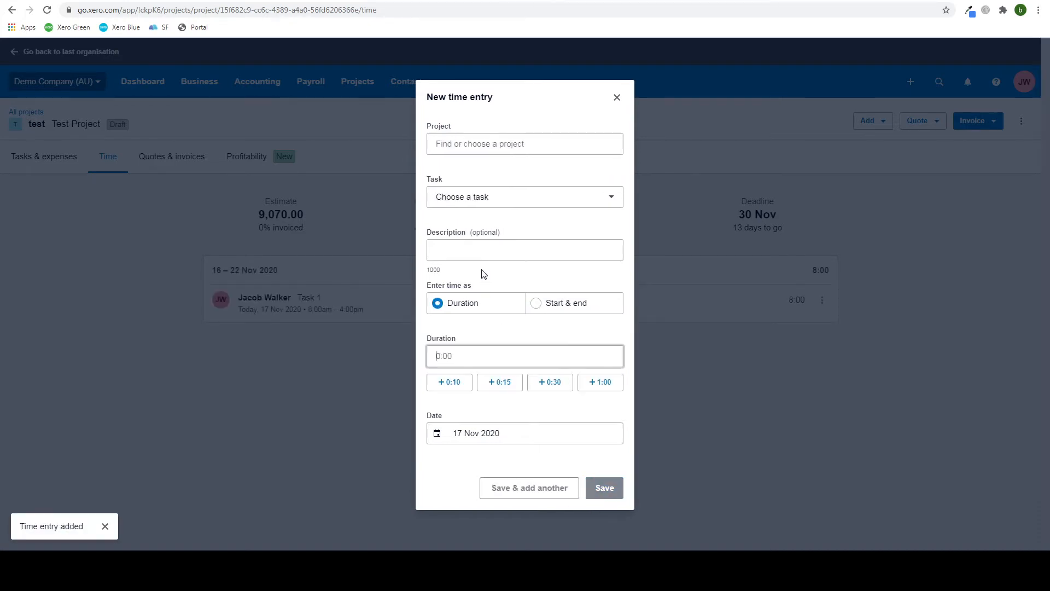
left_click(500, 144)
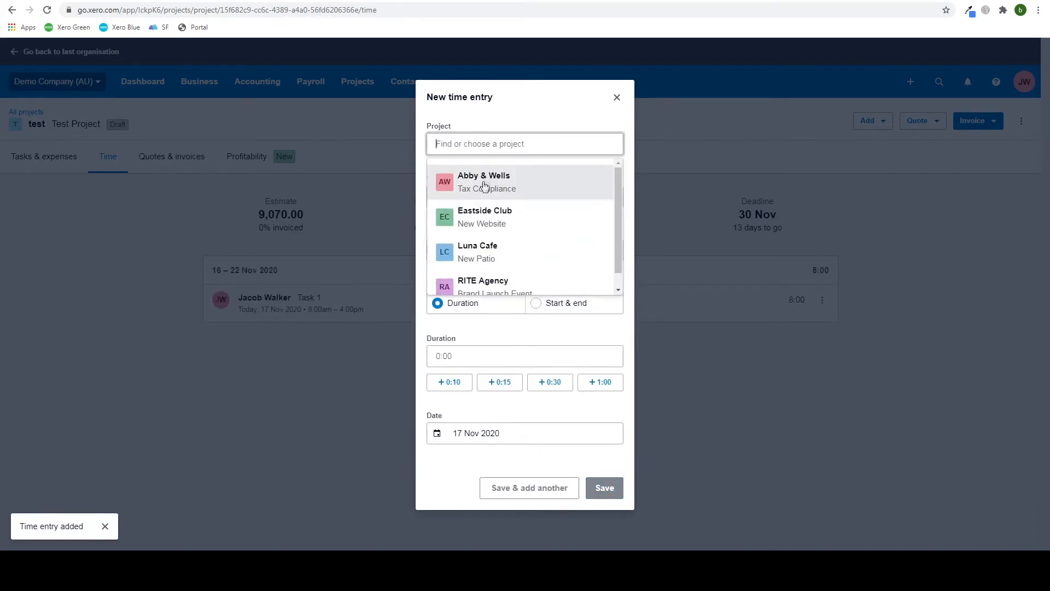
left_click(516, 129)
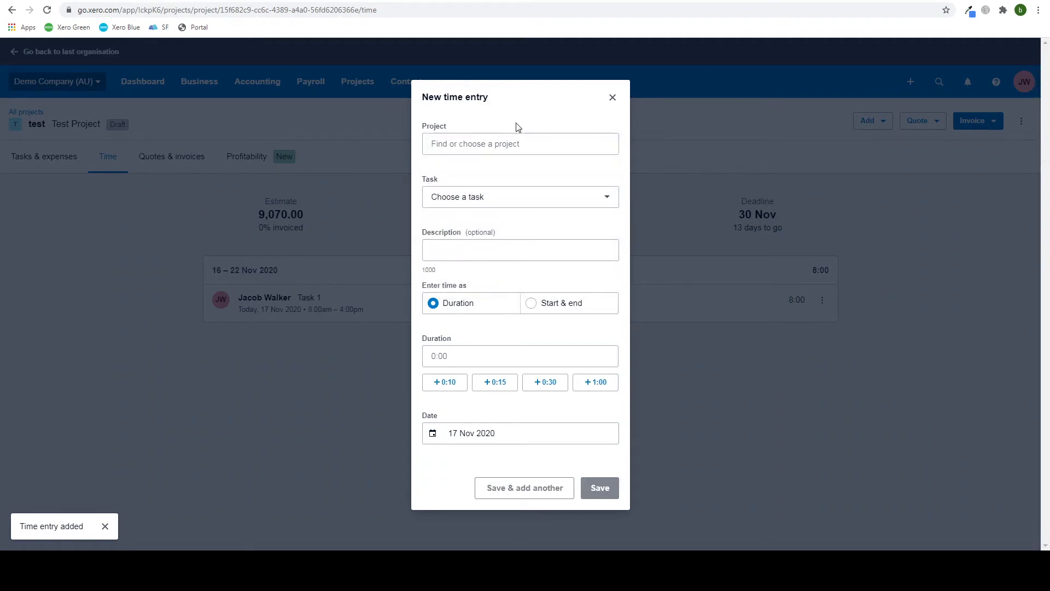
left_click(500, 143)
type("tes")
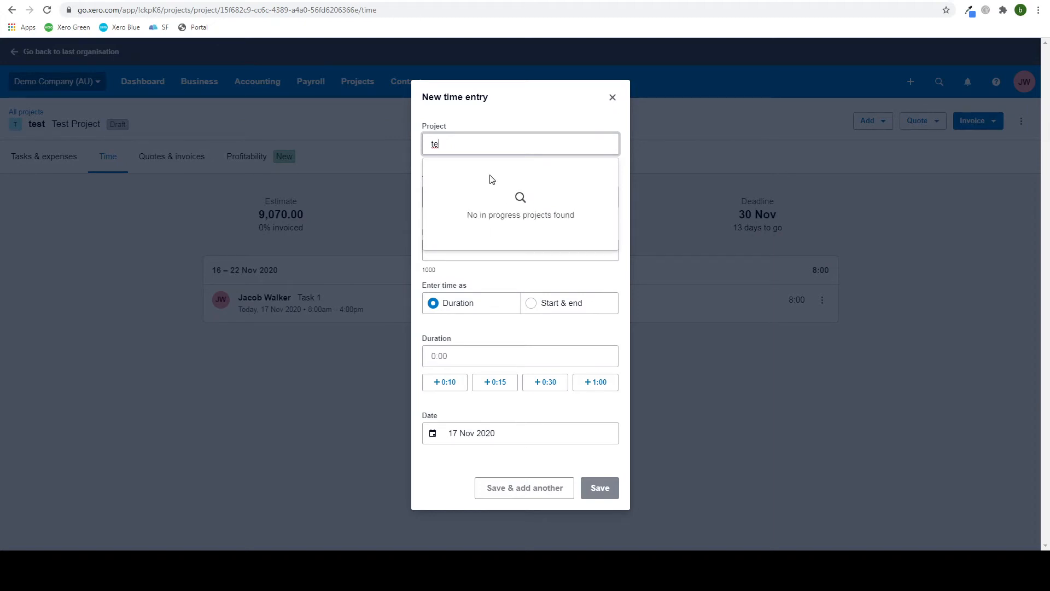
key("BackSpace")
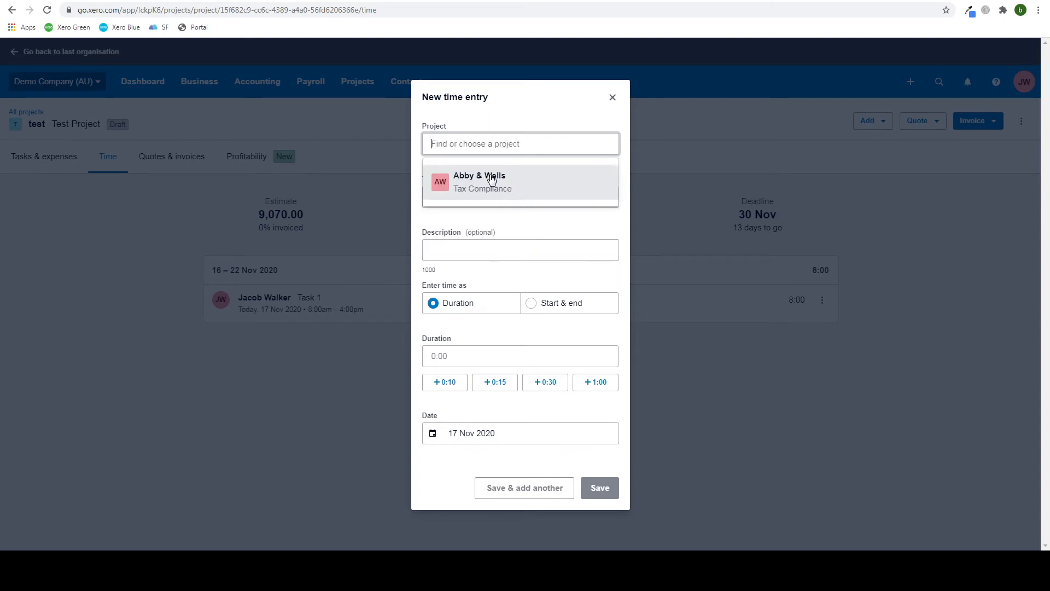
left_click(538, 120)
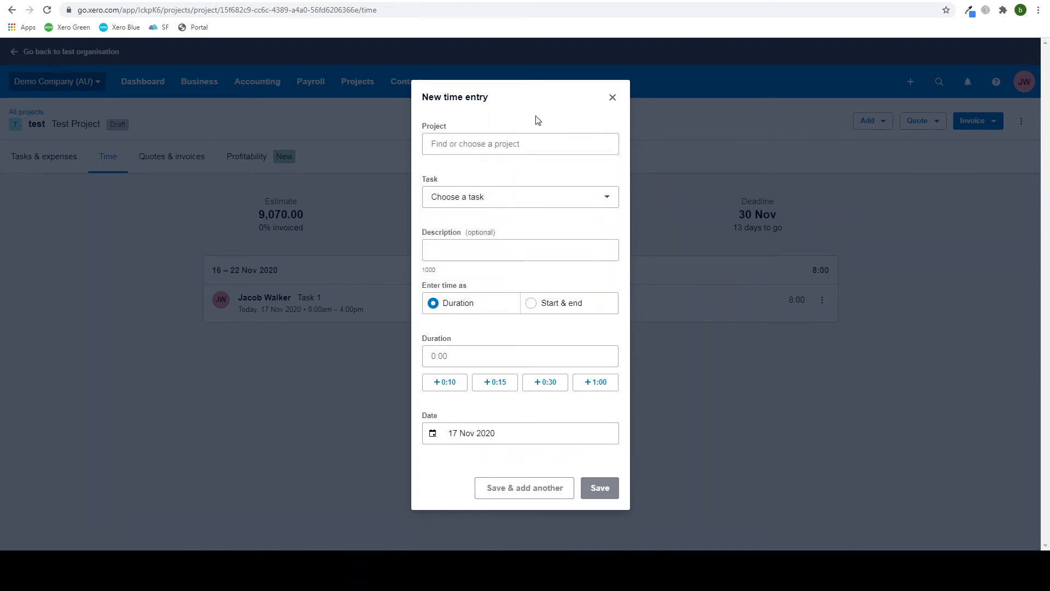
left_click(480, 143)
type("test")
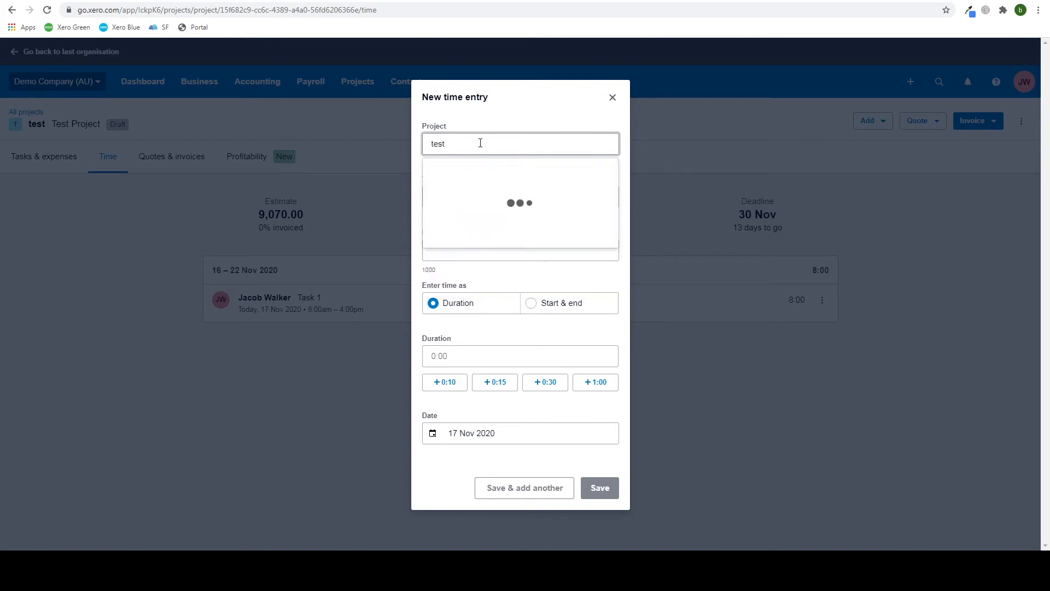
left_click(613, 98)
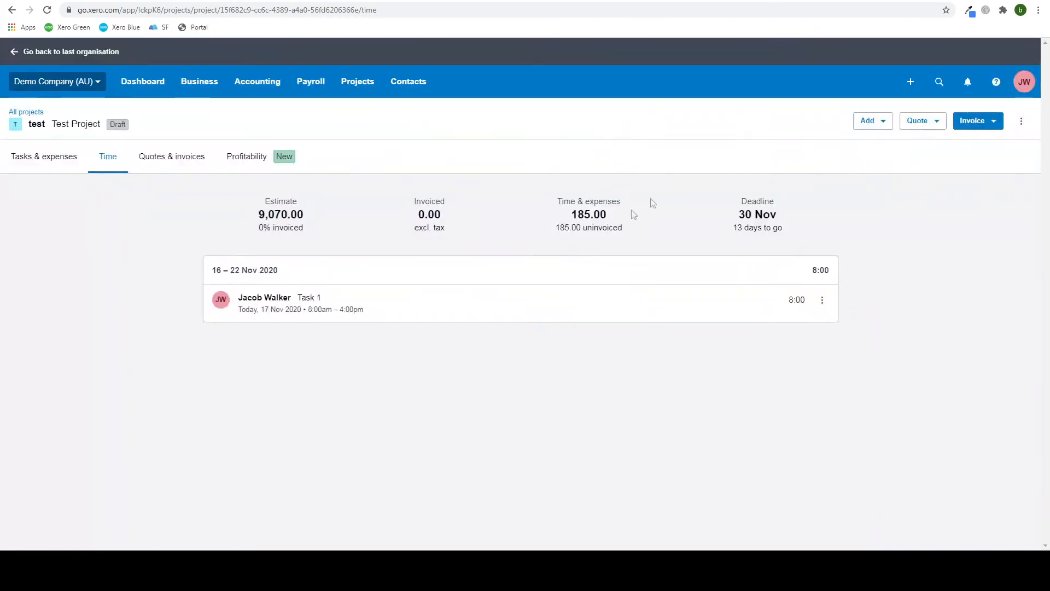
Add a time entry for Task 3 in Test Project with a 0:30 duration and save it to continue with another entry.
left_click(866, 122)
left_click(870, 174)
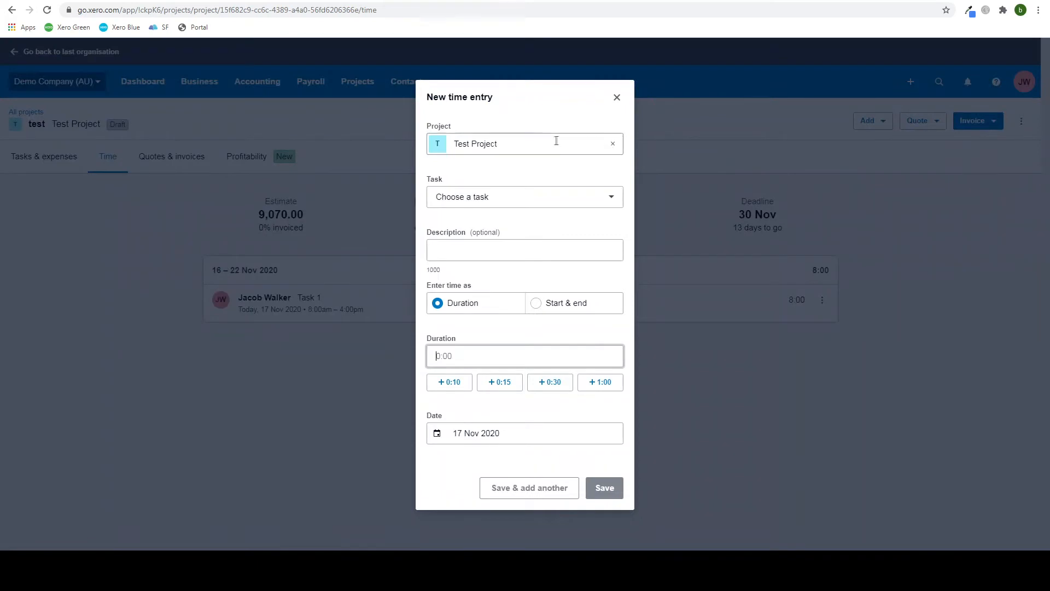
left_click(489, 200)
left_click(473, 230)
left_click(469, 251)
left_click(530, 198)
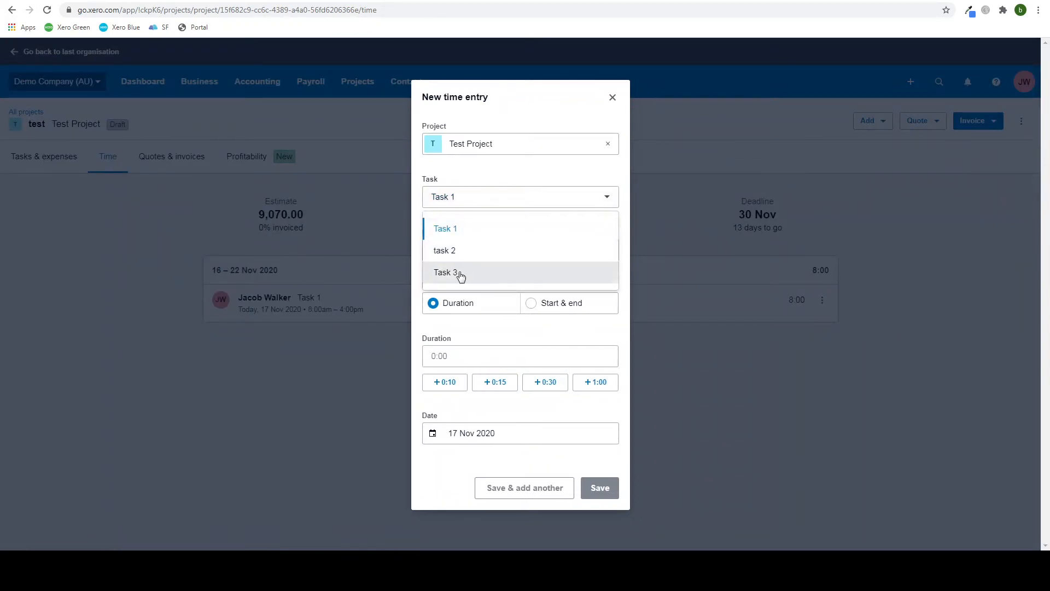
left_click(460, 273)
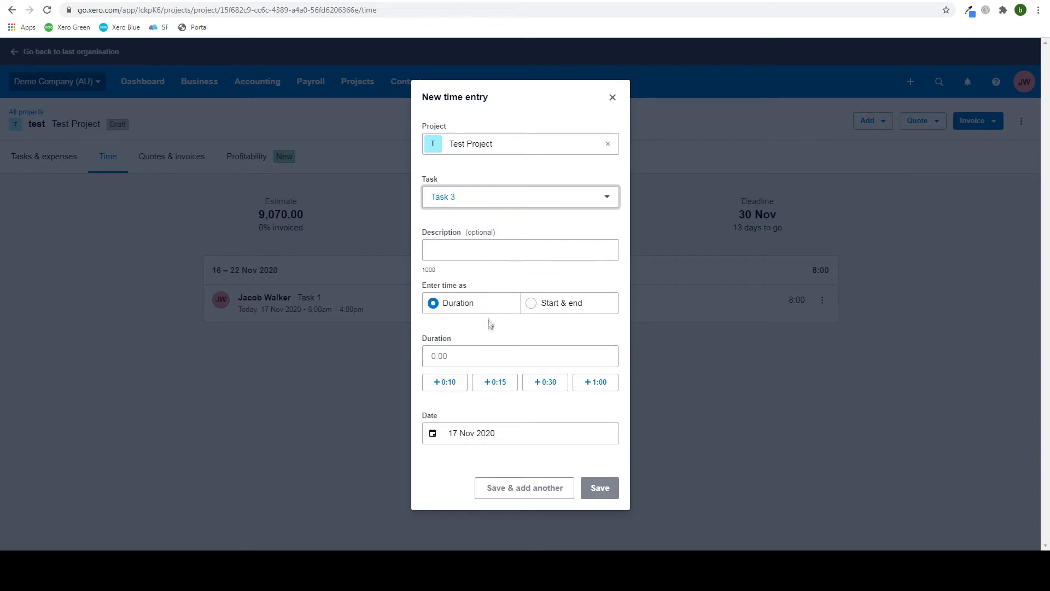
left_click(538, 386)
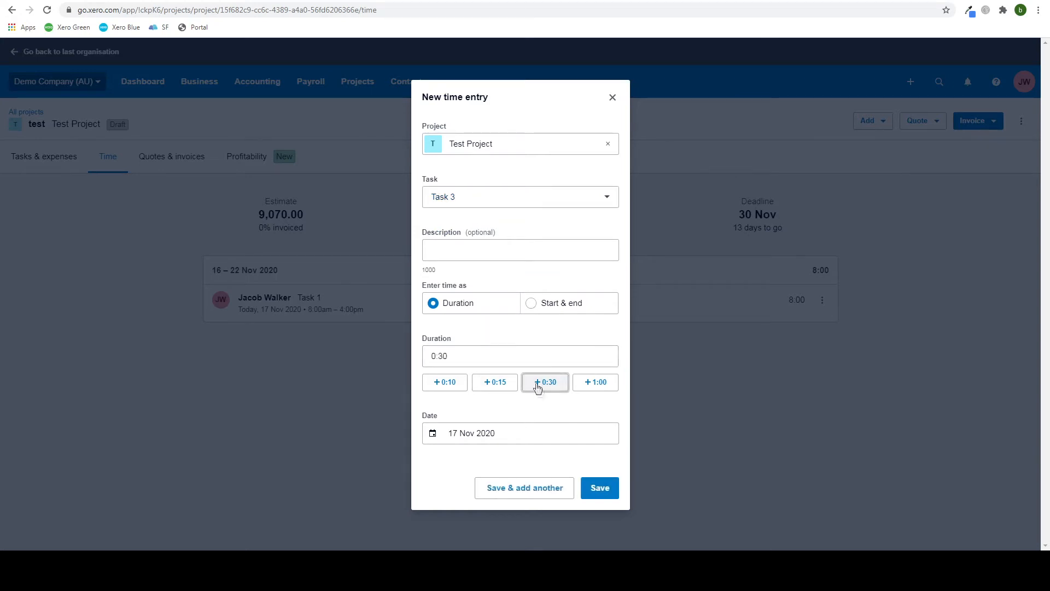
left_click(527, 491)
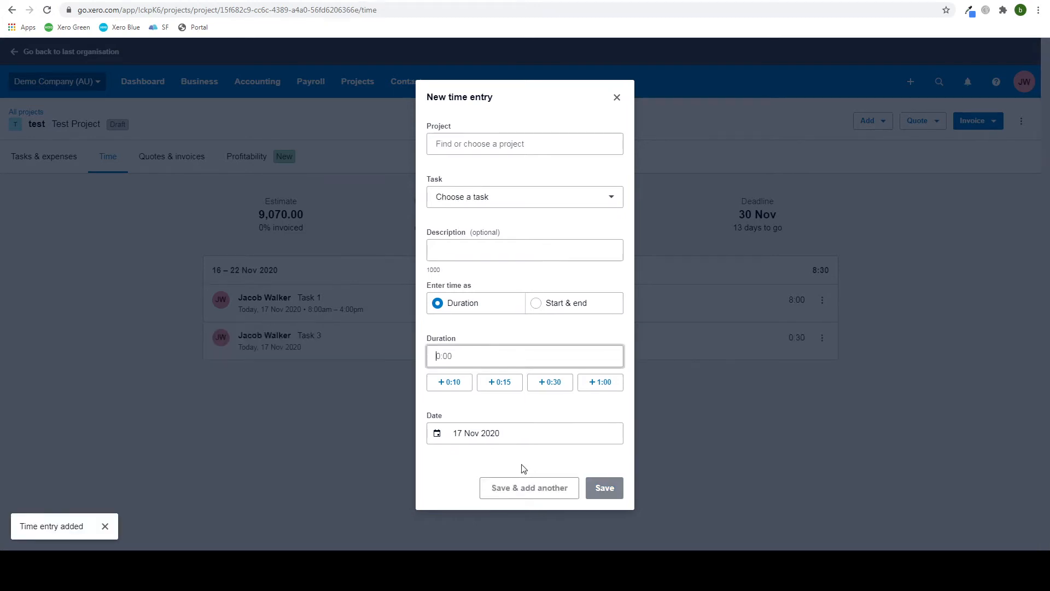
left_click(530, 140)
type("test")
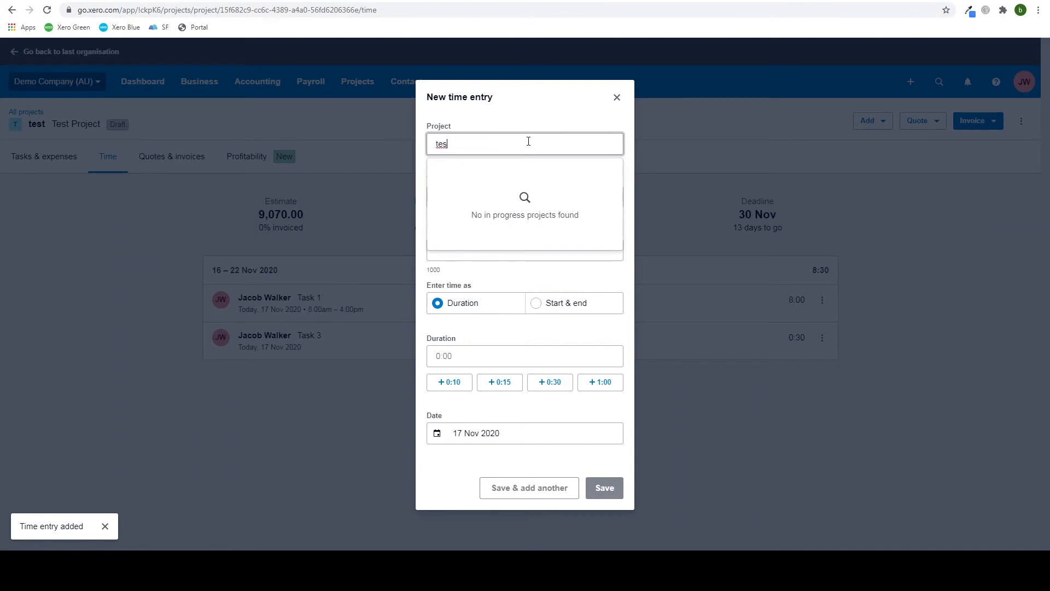
left_click(617, 96)
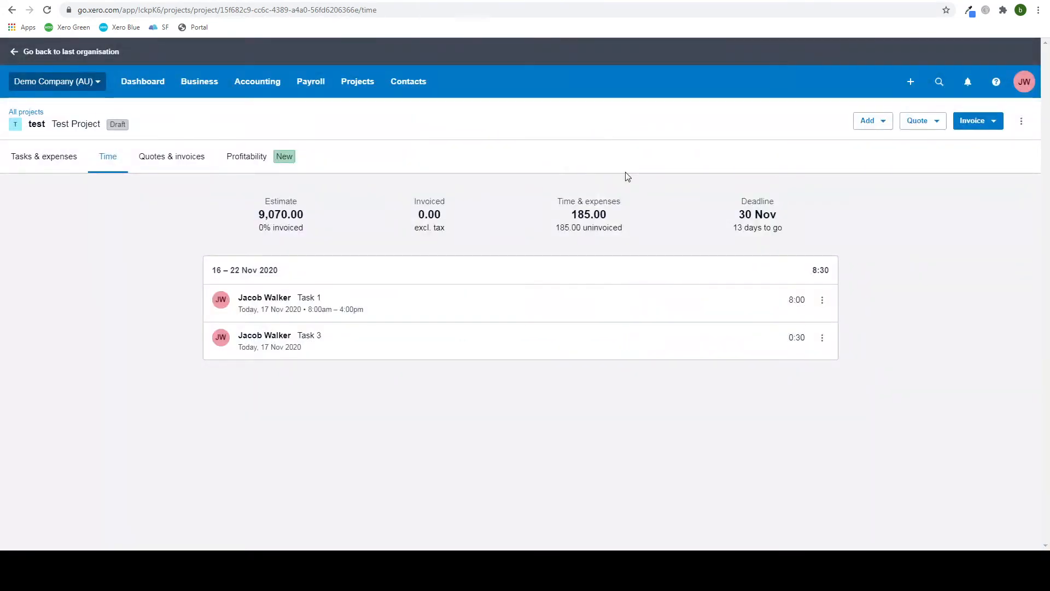
Add a time entry for task 2 in Test Project with a duration of 2:00 and save it.
left_click(875, 121)
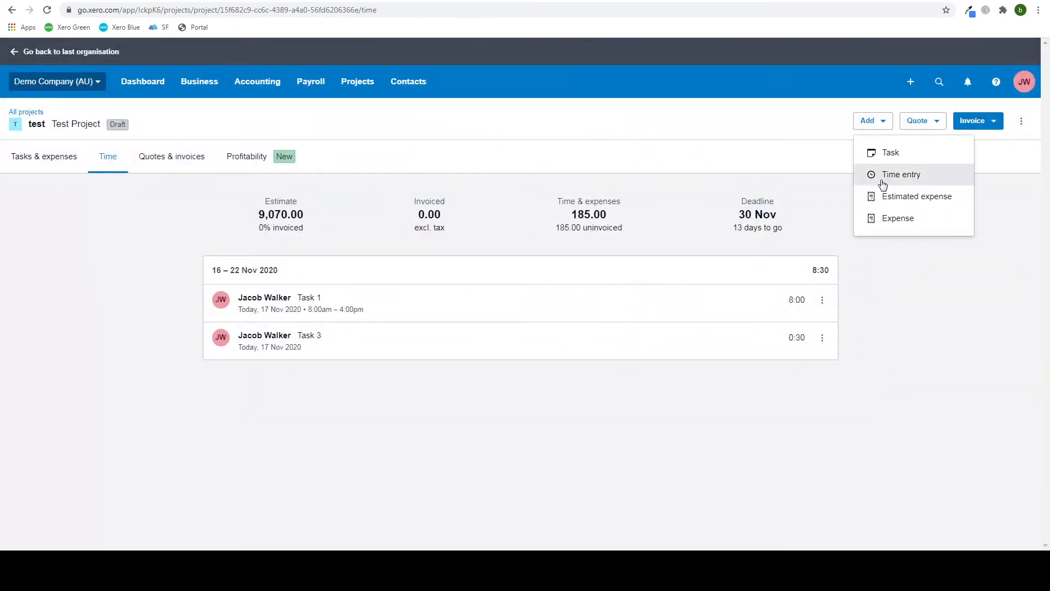
left_click(881, 176)
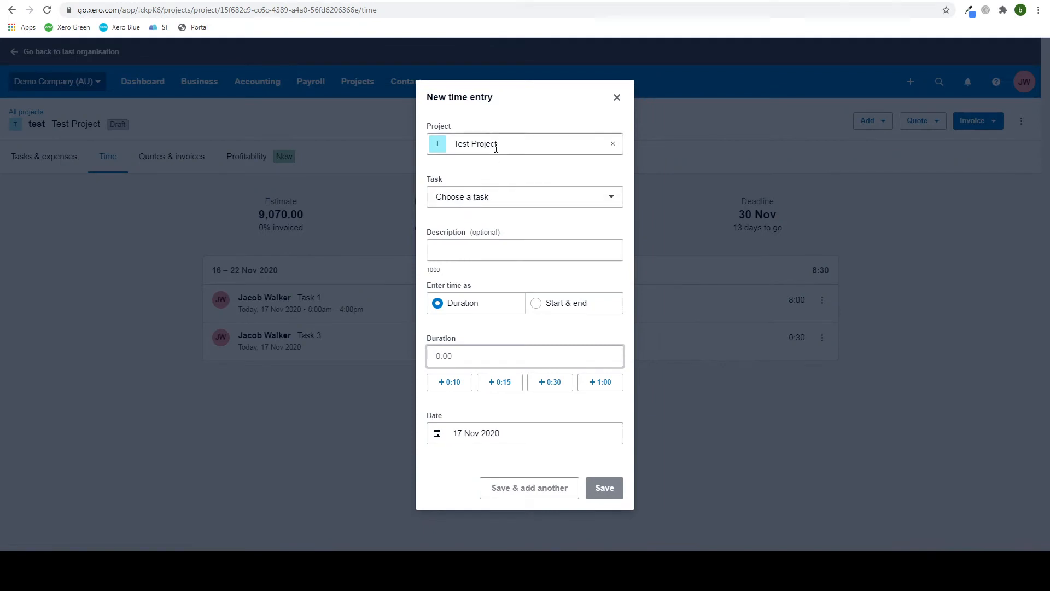
left_click(500, 202)
left_click(476, 252)
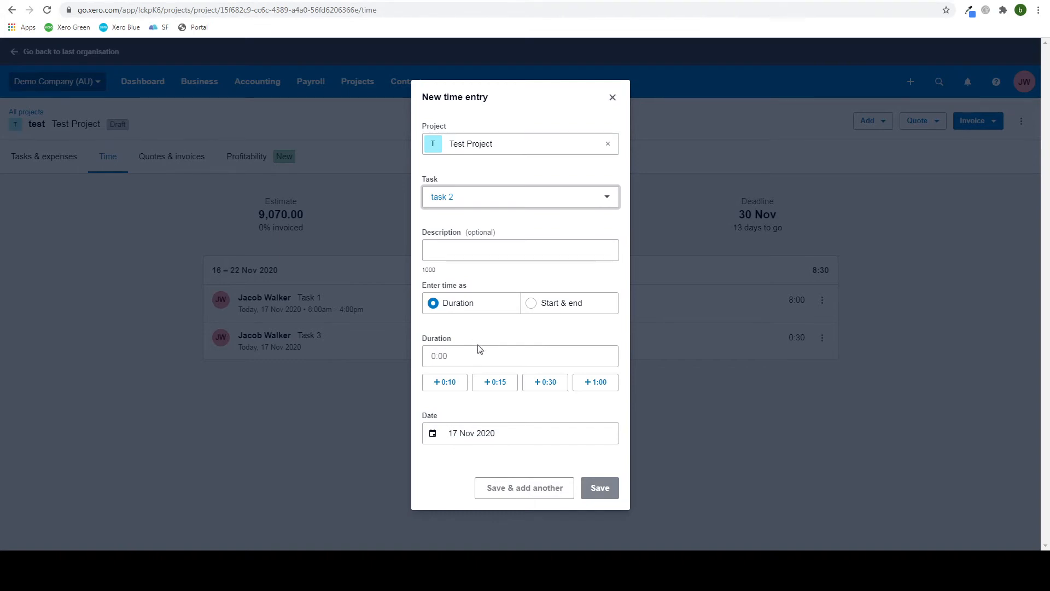
left_click(579, 382)
left_click(579, 382)
left_click(606, 488)
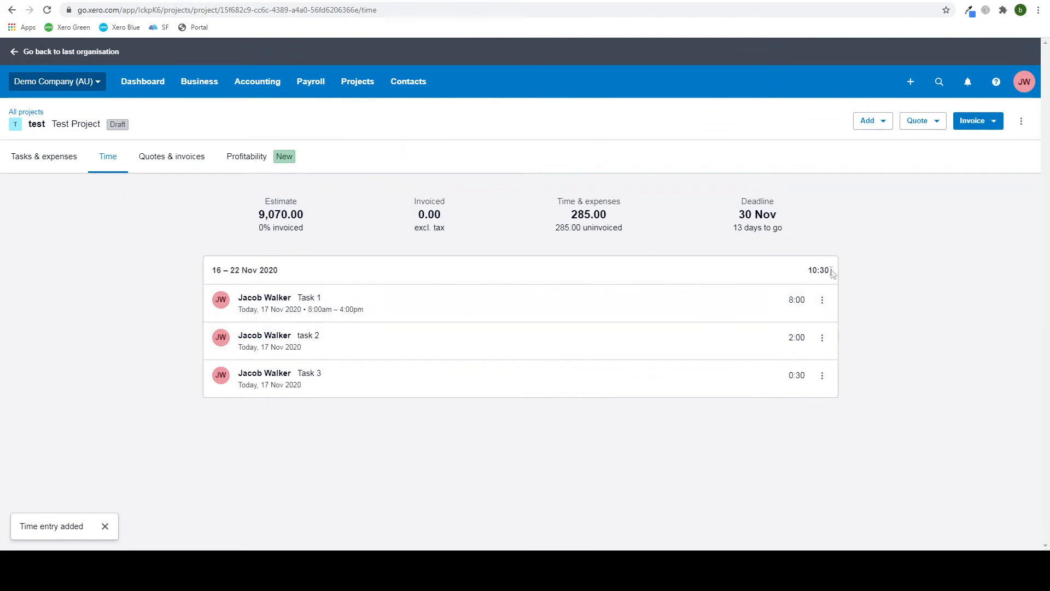
View the project's quotes and invoices and check the options available for creating an invoice.
left_click(181, 158)
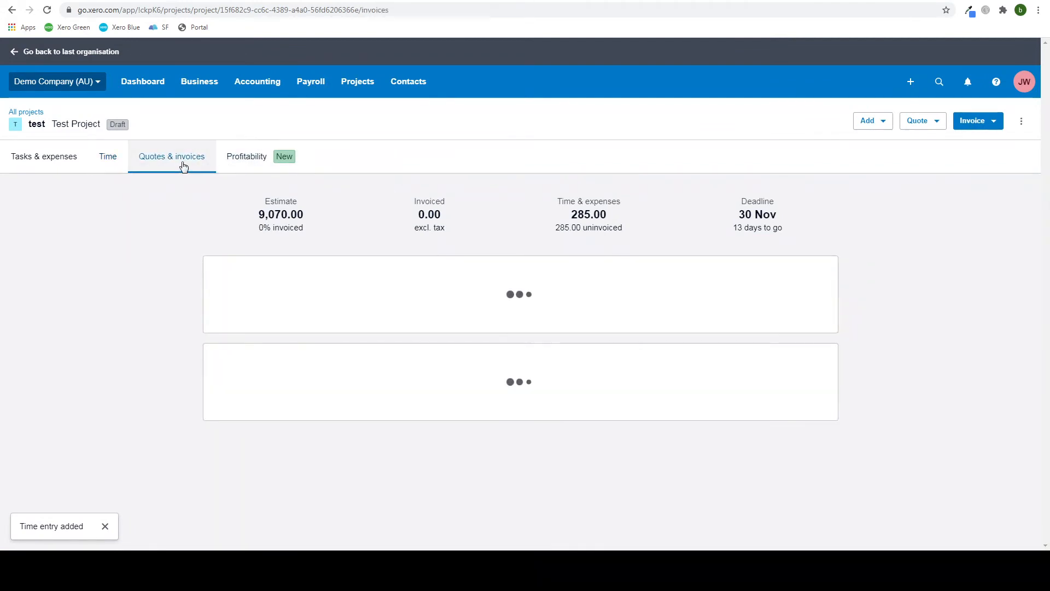
left_click(867, 123)
left_click(869, 125)
left_click(995, 122)
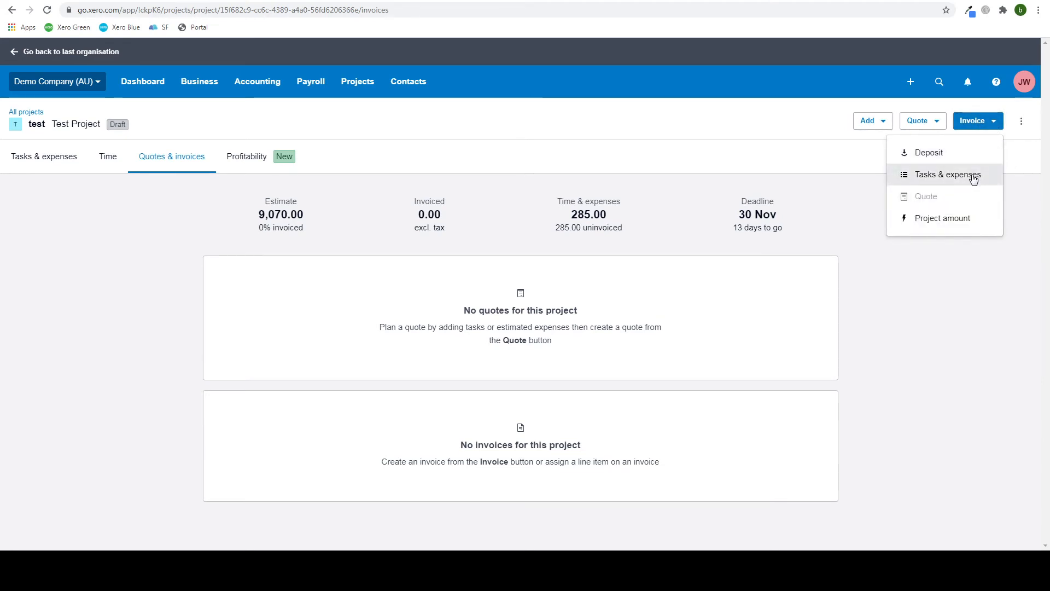
left_click(628, 329)
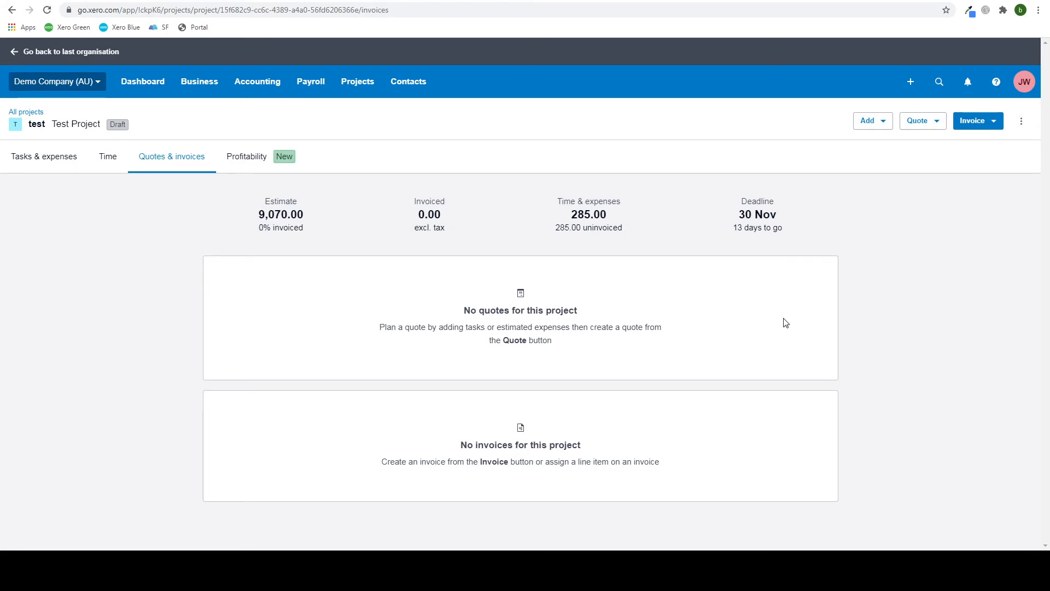
Check the Tools expense among the project's tasks and expenses, and mark all of Task 1's time as invoiced.
left_click(68, 158)
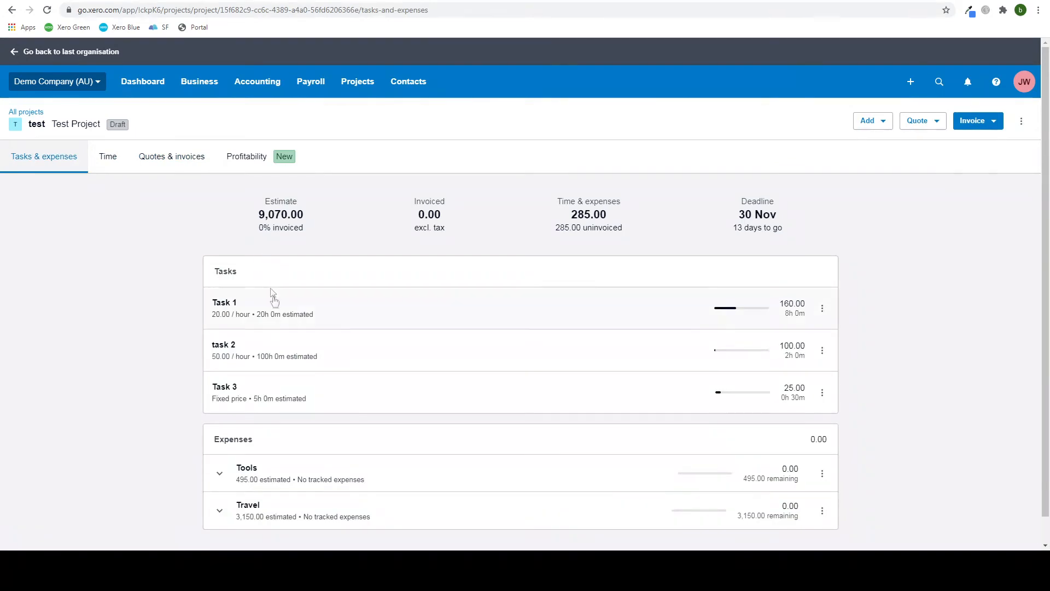
scroll(370, 311, "down", 1)
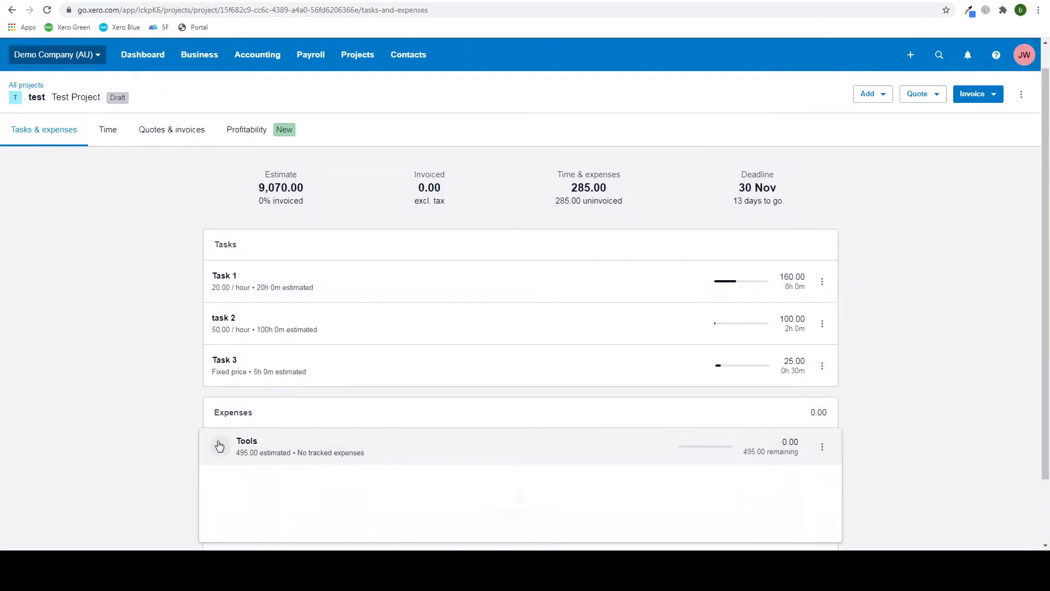
left_click(219, 445)
scroll(235, 432, "down", 2)
left_click(220, 372)
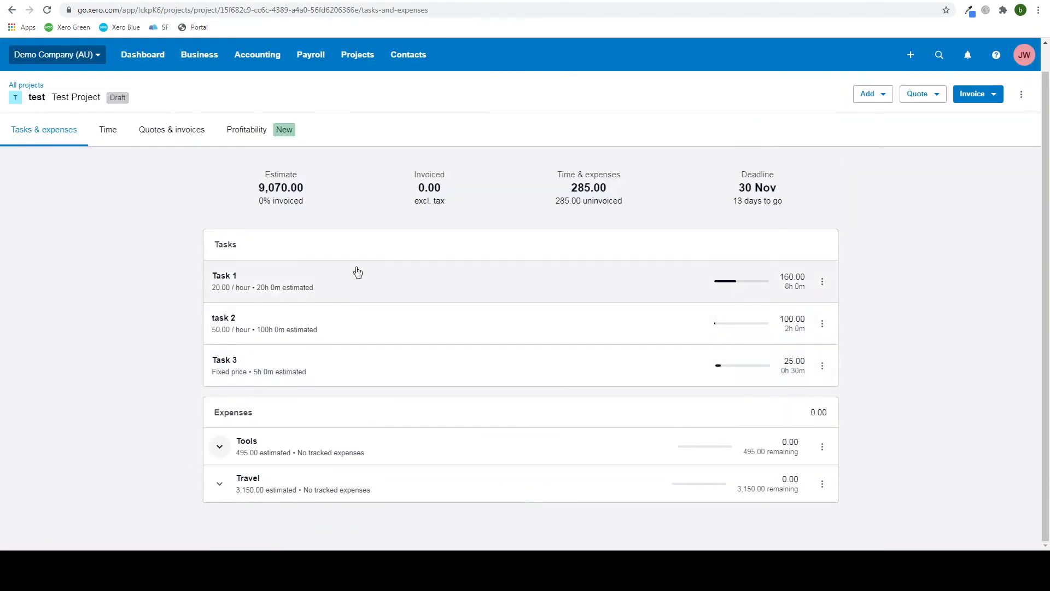
left_click(824, 282)
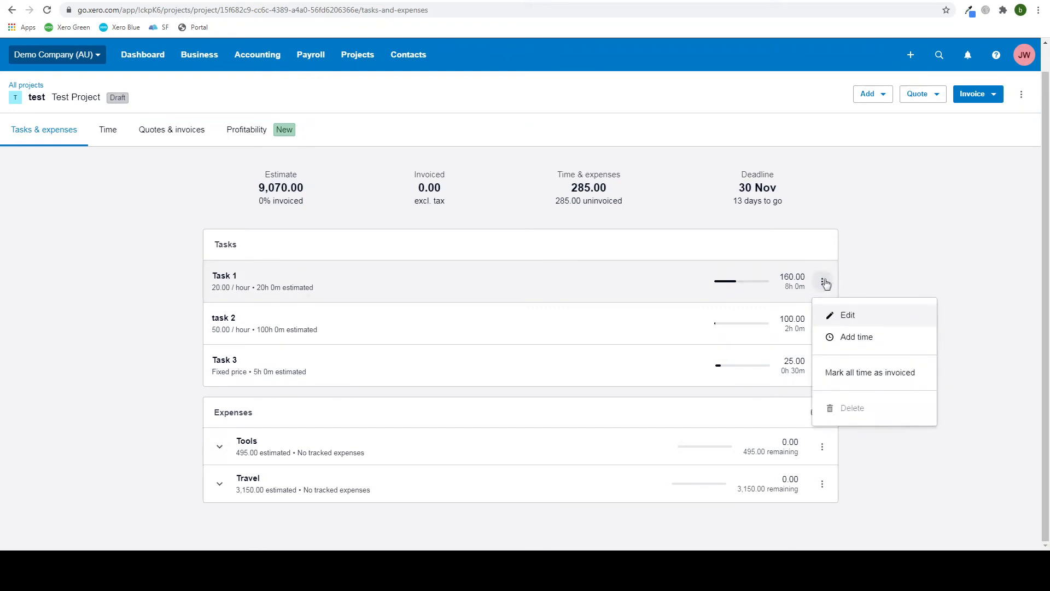
left_click(865, 250)
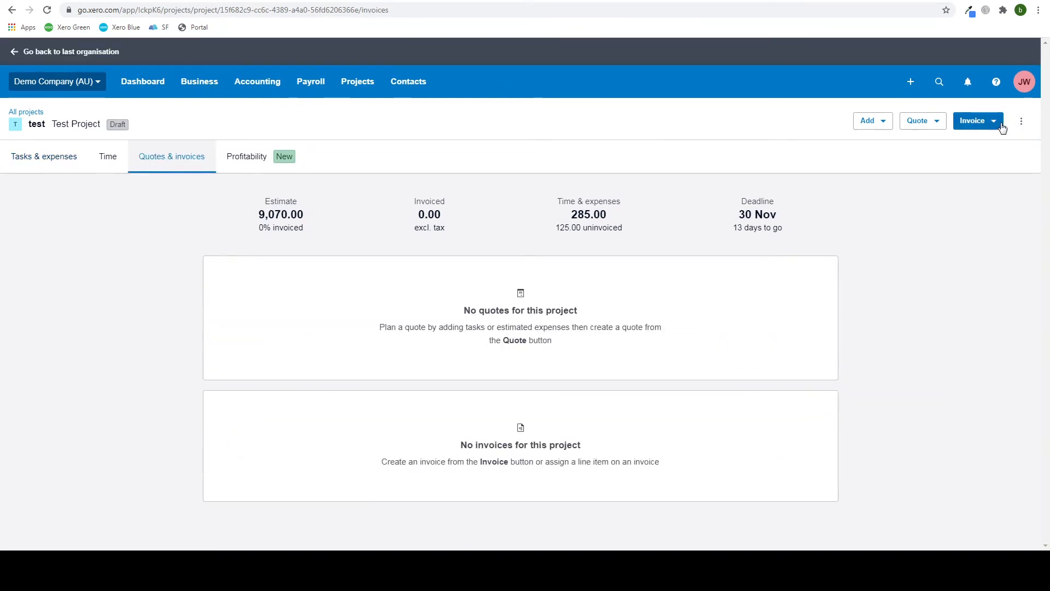
Create a tasks and expenses invoice for task 2 and Task 3, displaying hourly rate time as Tasks, and save and open the draft.
left_click(1000, 121)
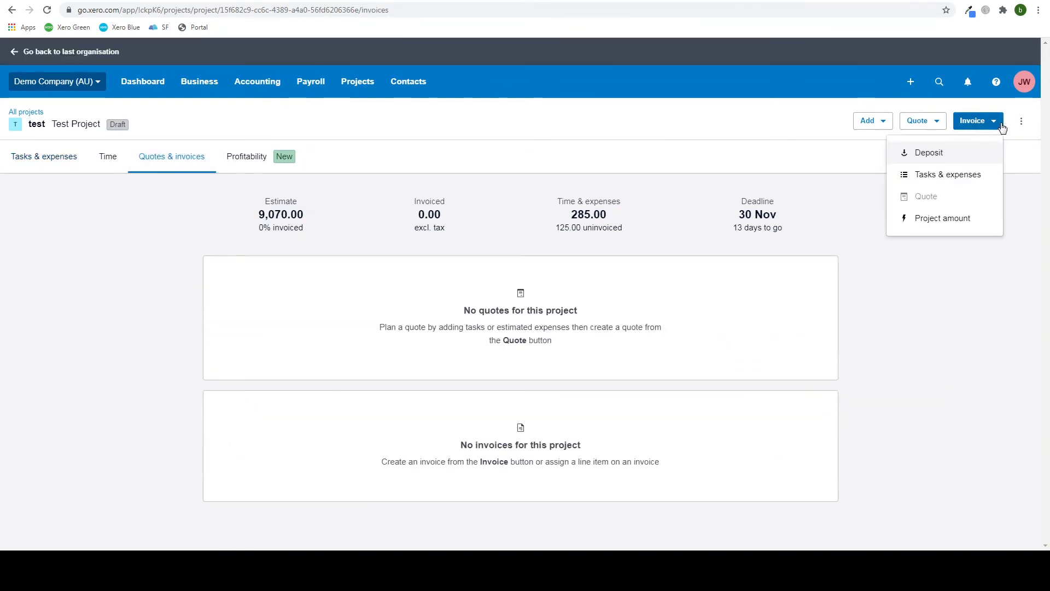
left_click(956, 178)
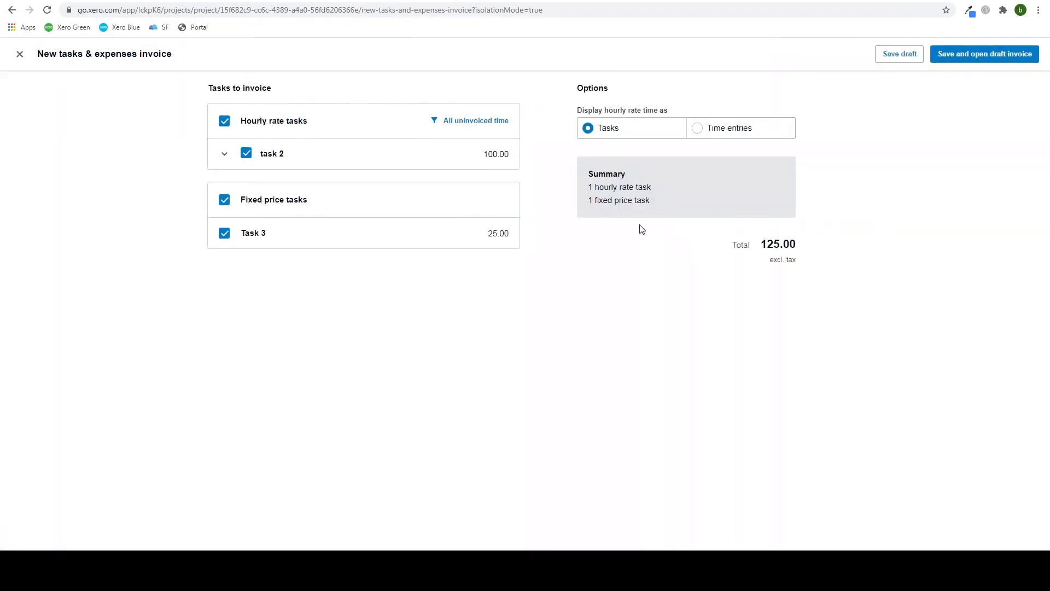
left_click(741, 130)
left_click(619, 130)
left_click(940, 57)
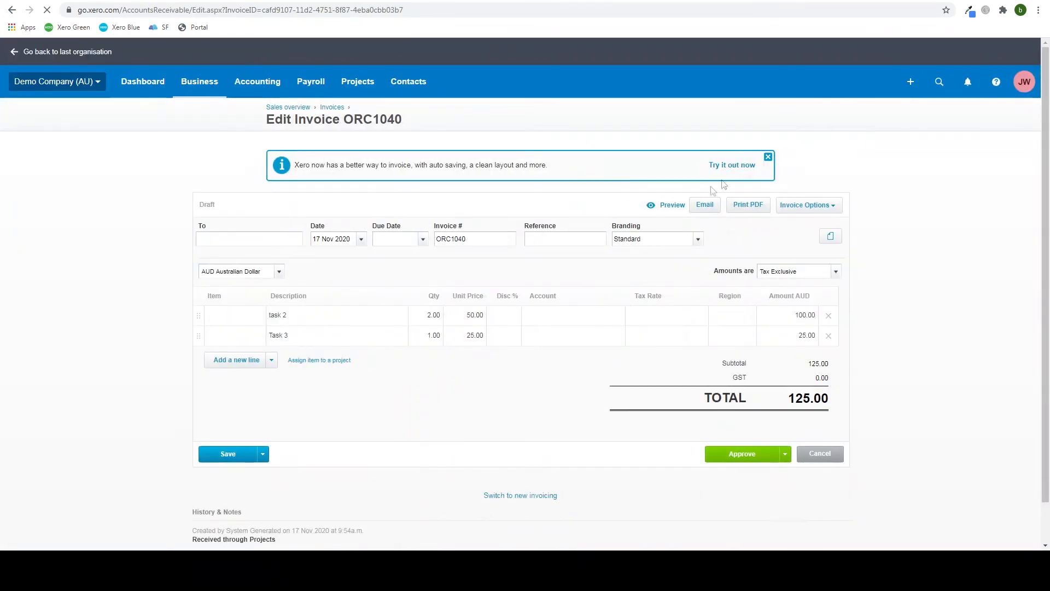
scroll(584, 236, "down", 2)
scroll(522, 230, "up", 2)
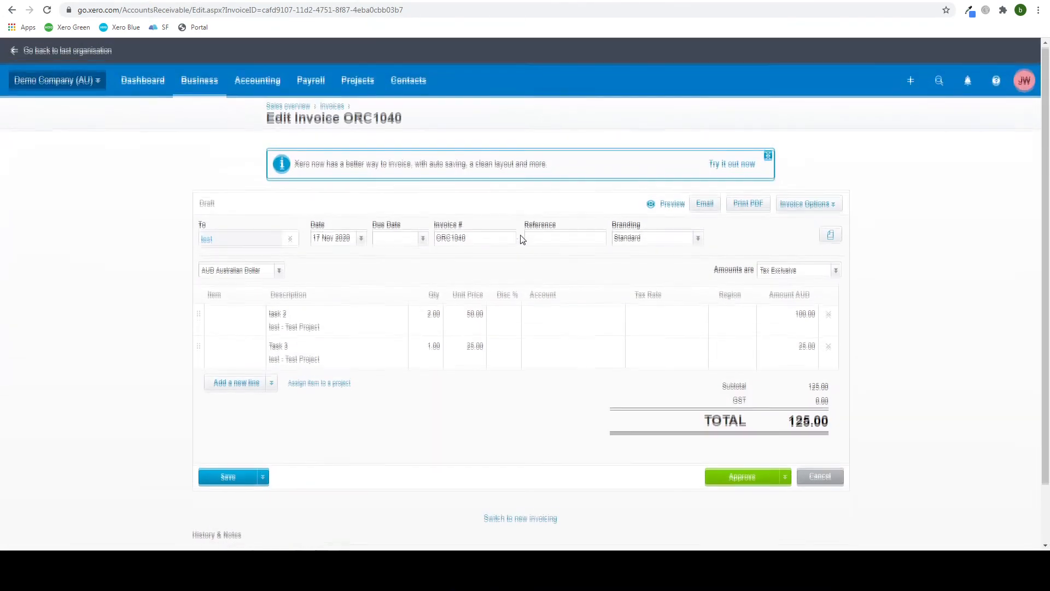
Look over the organisation's invoice list and return to the list of all projects.
left_click(196, 86)
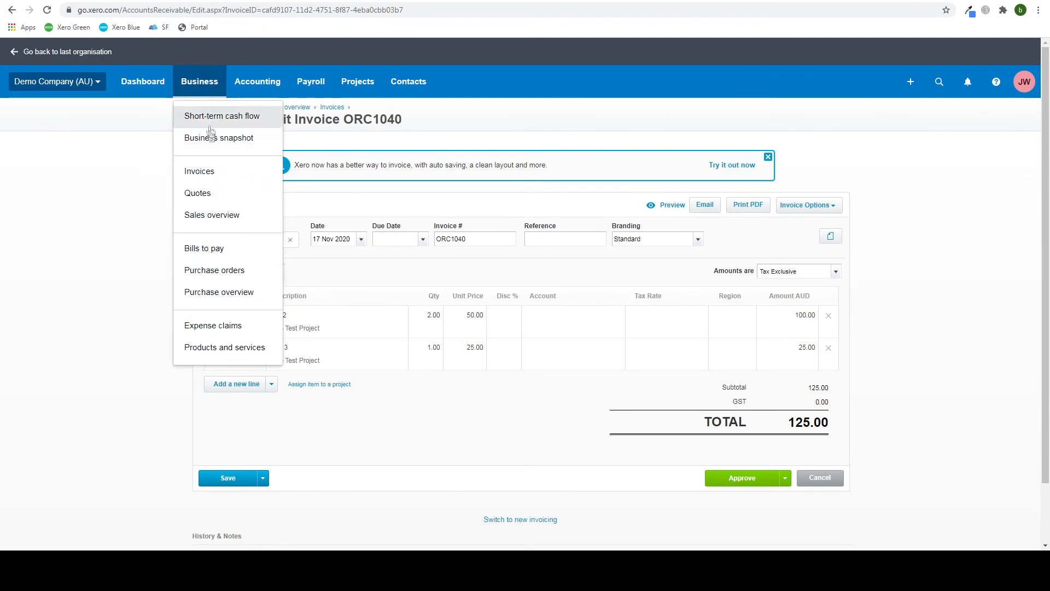
left_click(207, 177)
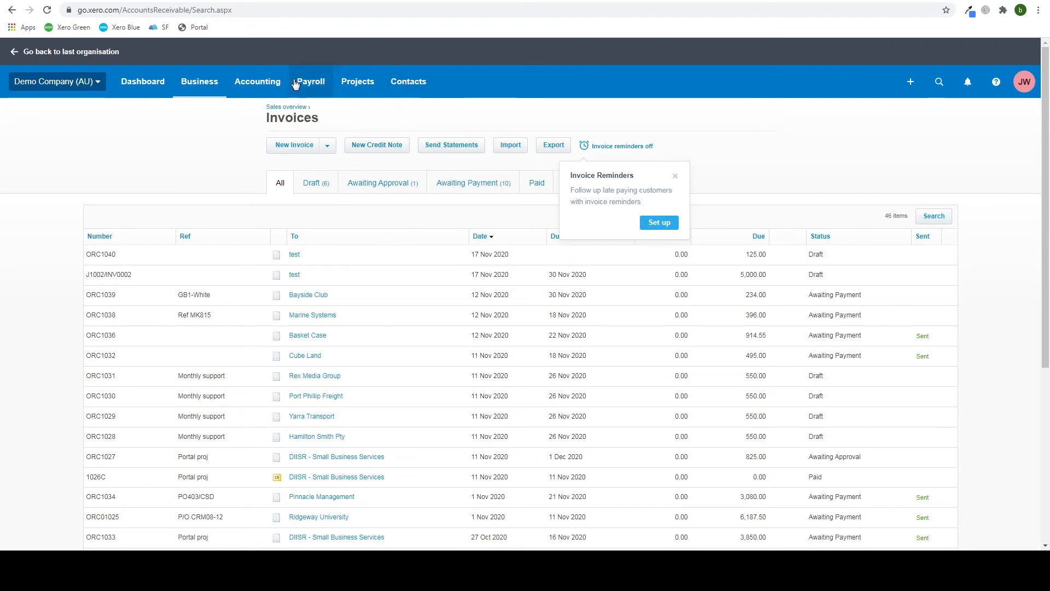
left_click(357, 81)
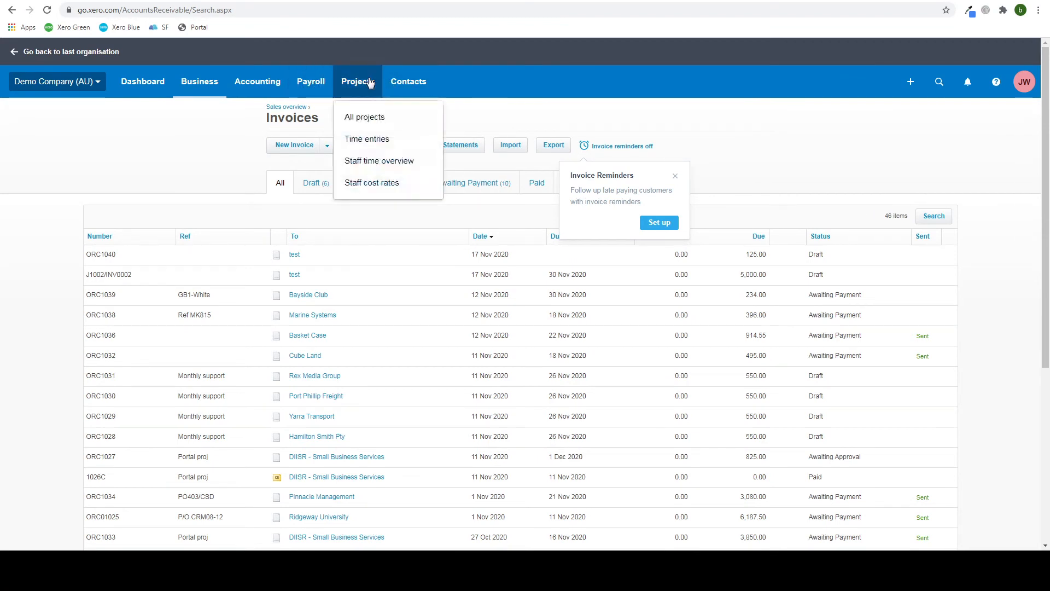
left_click(372, 116)
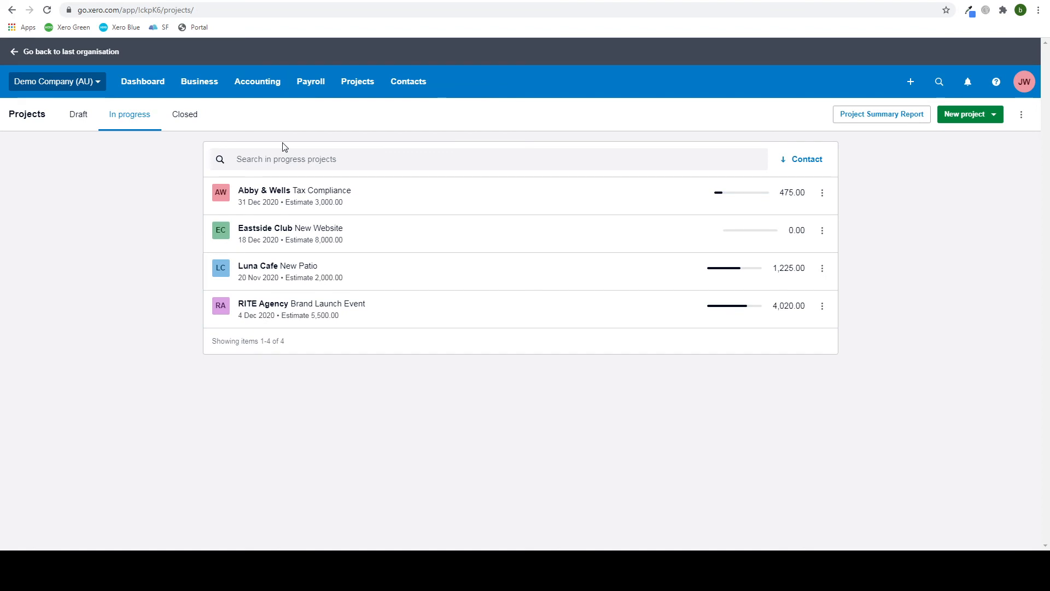
Open the draft Test Project, dismiss the tip and move the project from draft to in progress.
left_click(82, 115)
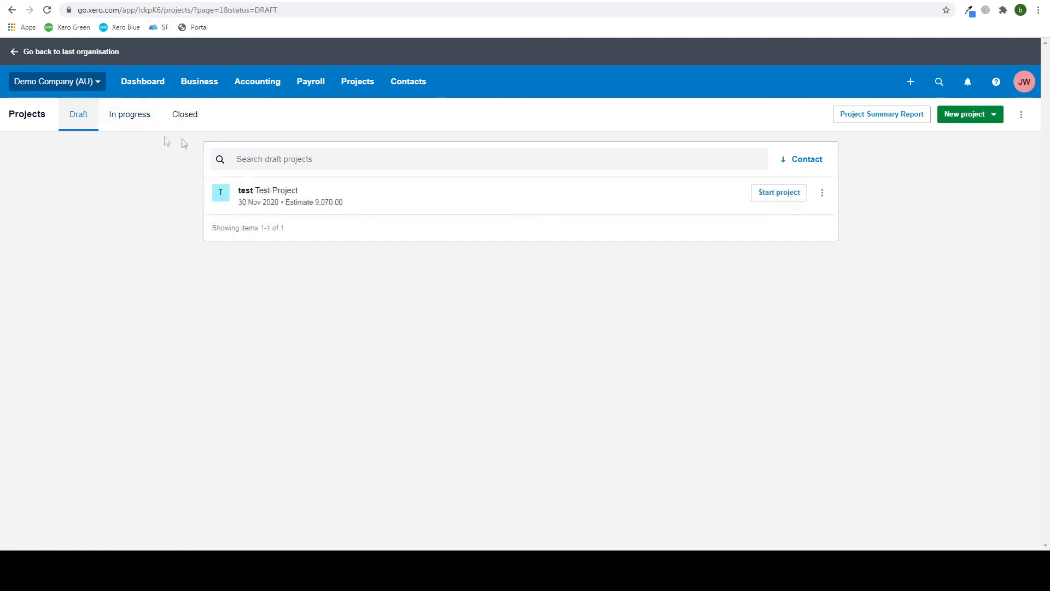
left_click(331, 198)
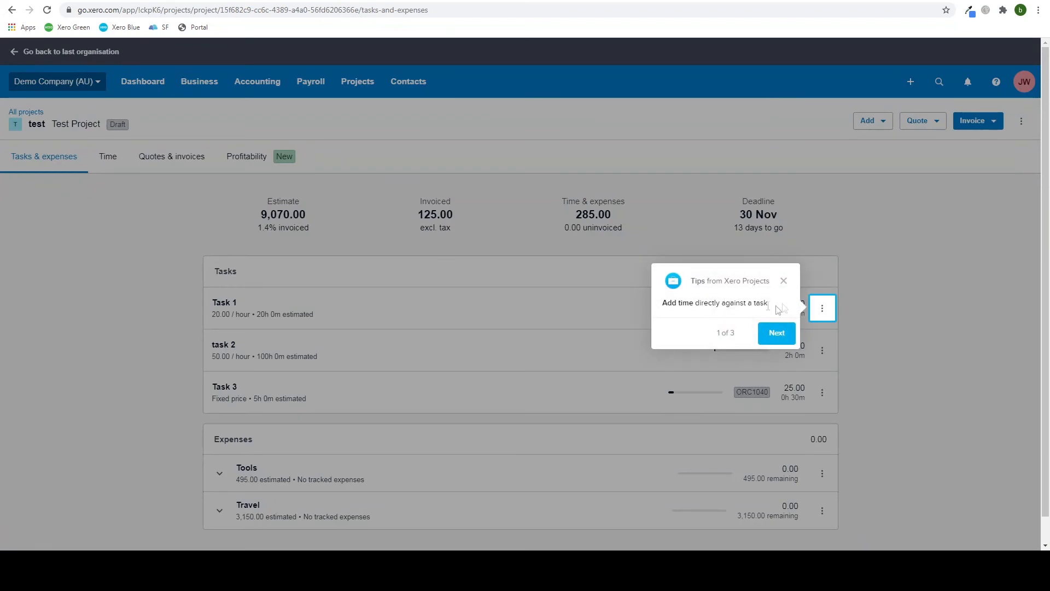
left_click(784, 281)
left_click(1021, 120)
left_click(955, 201)
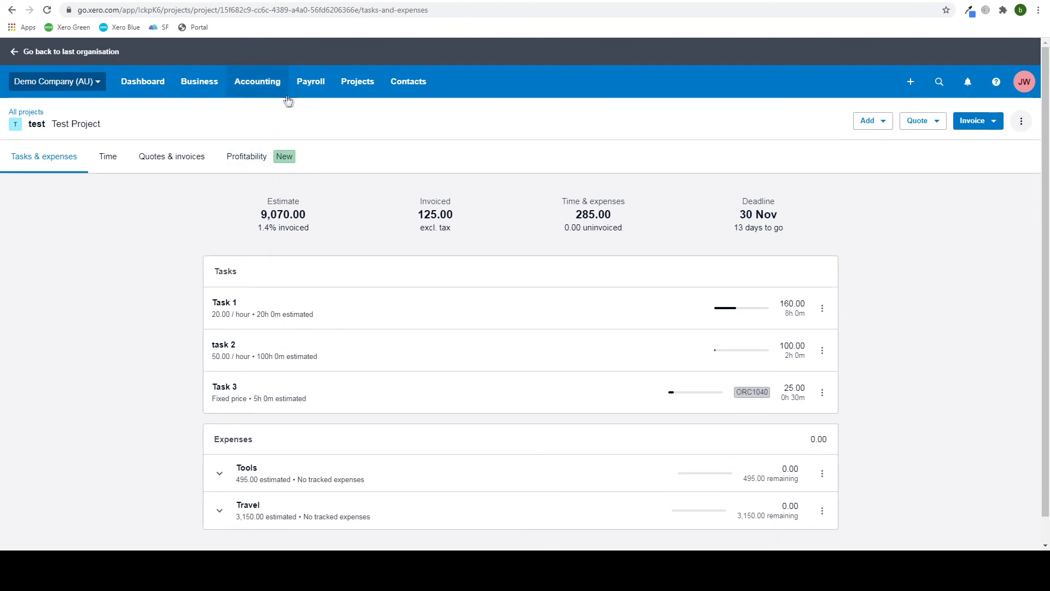
Open the Project Details report from the Projects section of the accounting reports.
left_click(343, 94)
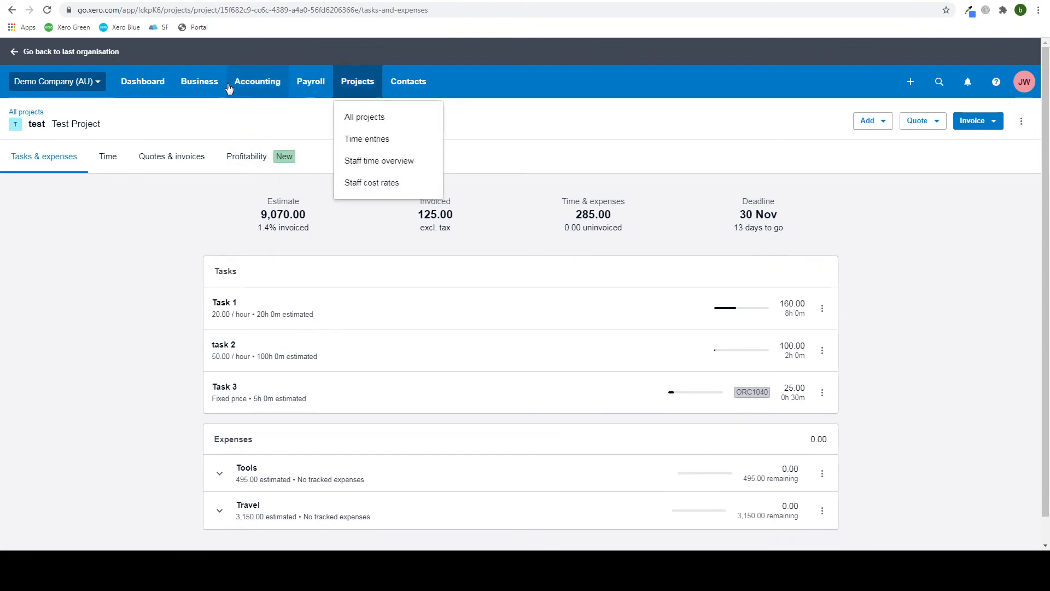
left_click(258, 82)
left_click(237, 147)
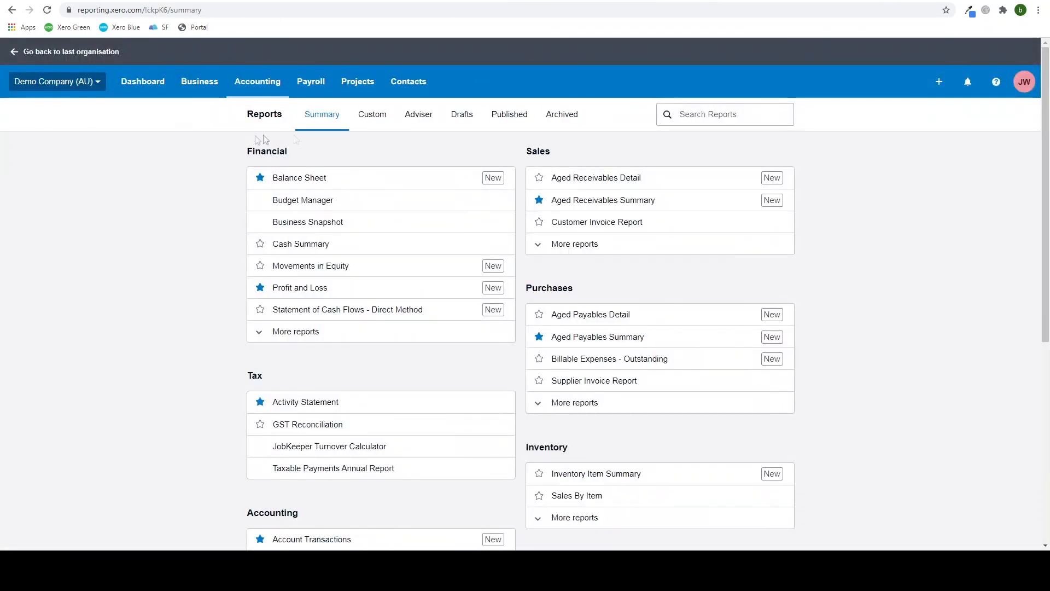
scroll(676, 192, "down", 6)
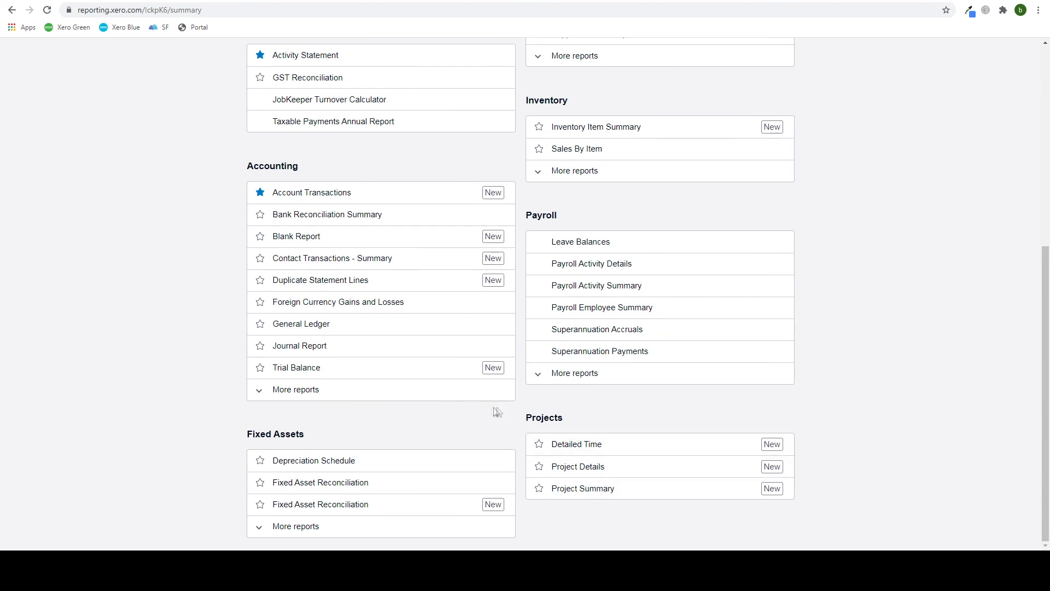
left_click(562, 470)
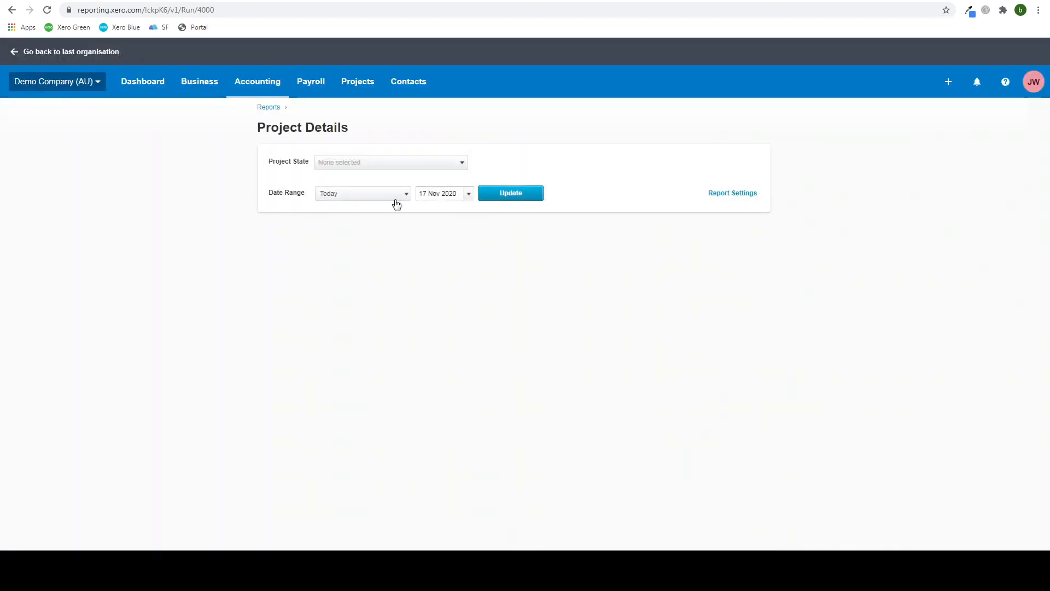
Set the report's project state to All.
left_click(393, 163)
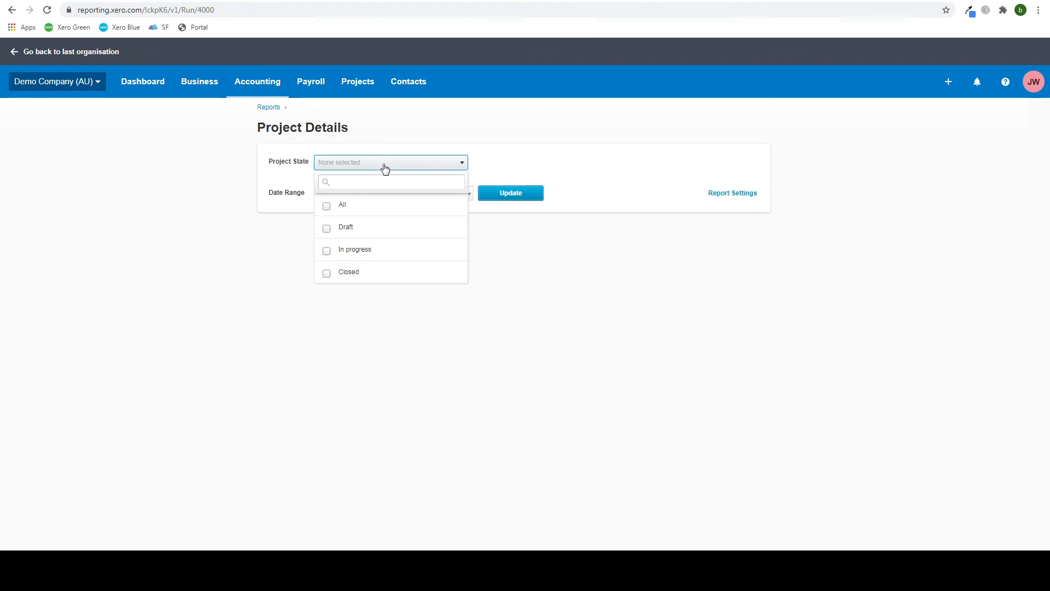
left_click(361, 211)
left_click(516, 261)
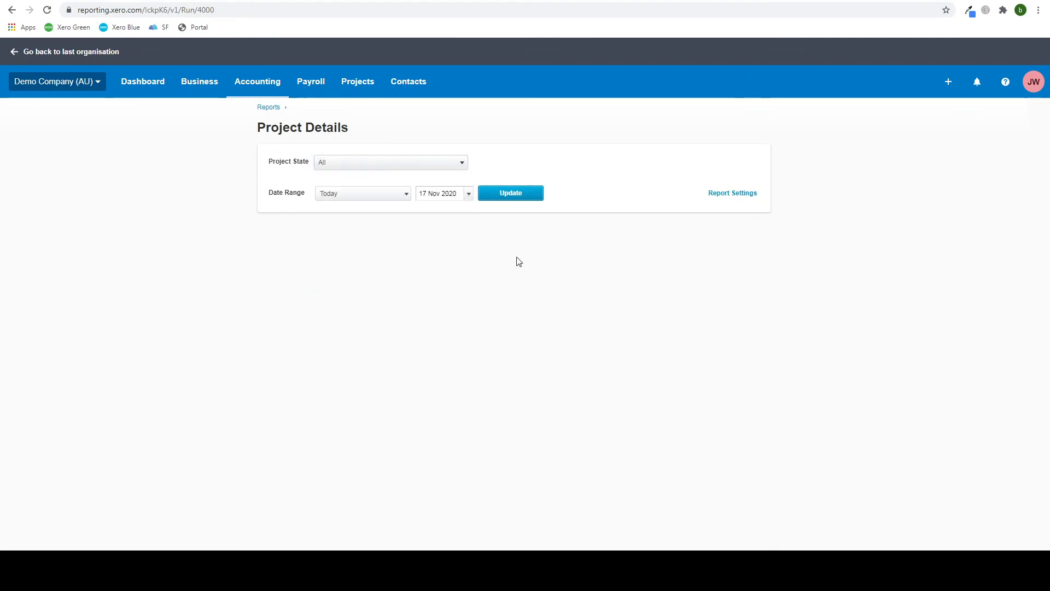
Add the Estimated Hours and Actual Hours columns in the report settings.
left_click(720, 194)
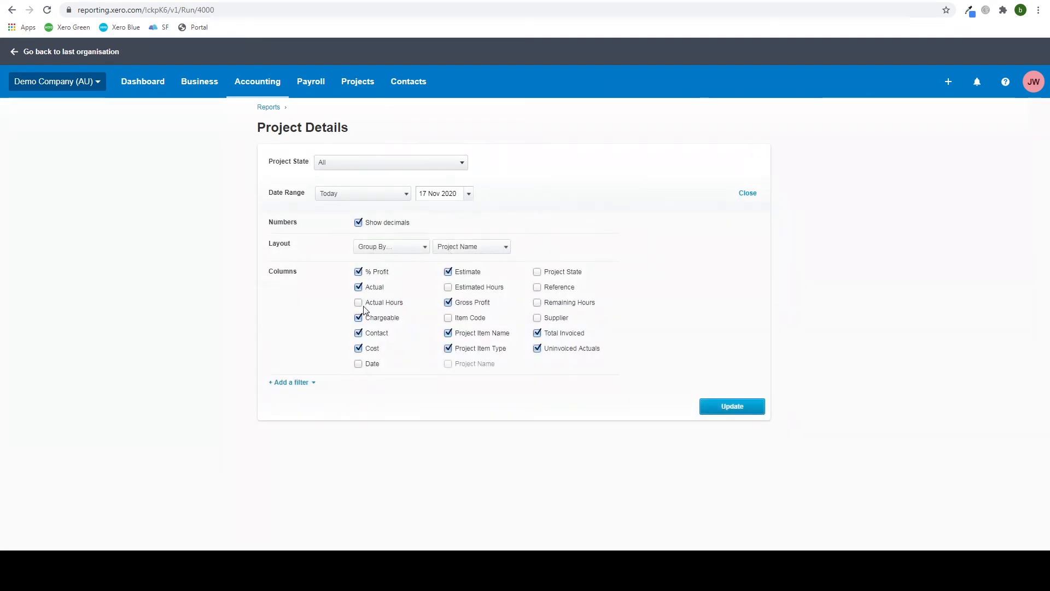
left_click(448, 287)
left_click(387, 305)
Filter the report by the project name "test" and update it.
left_click(302, 386)
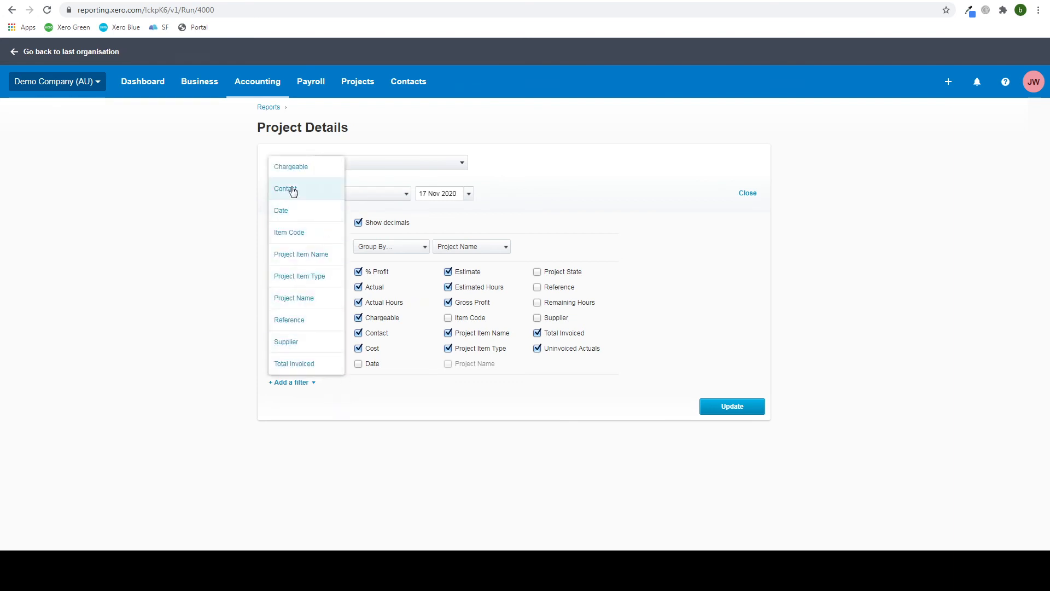
left_click(296, 299)
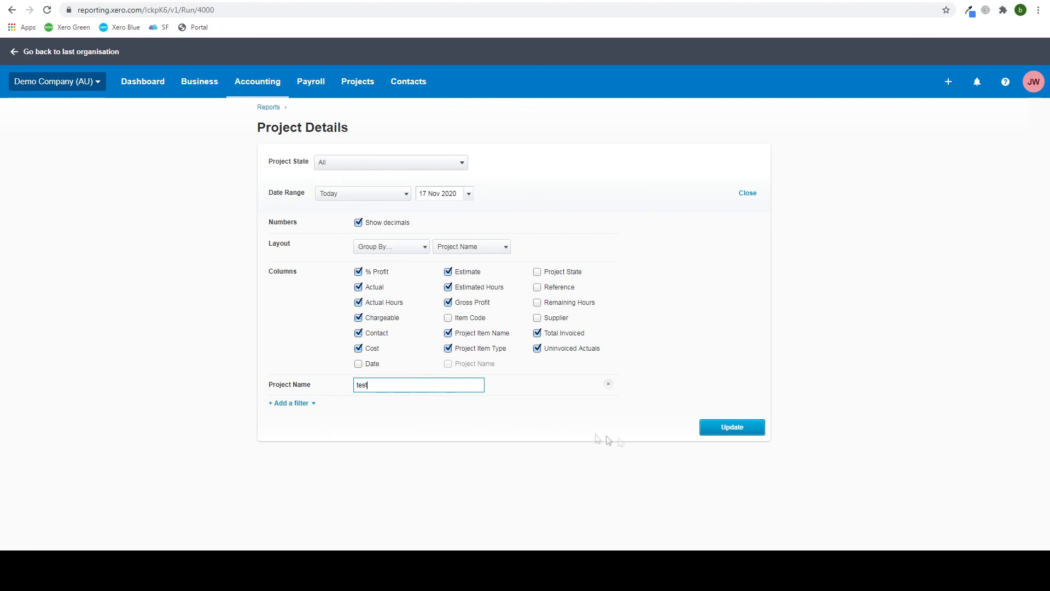
left_click(702, 431)
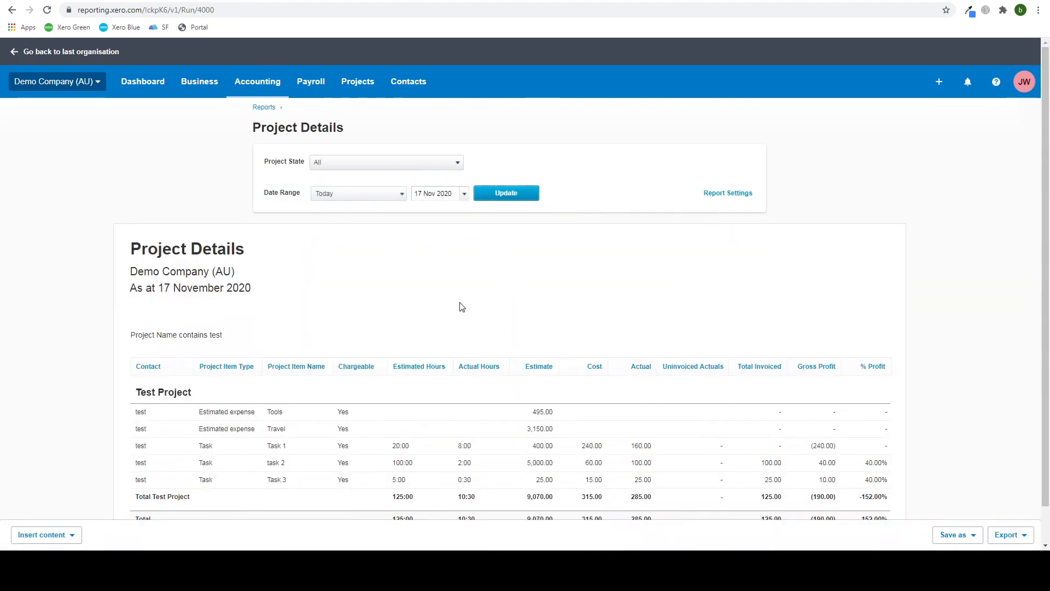
Examine the Project Details report for Test Project, its save, export and insert content options, and its editable title.
scroll(222, 408, "down", 1)
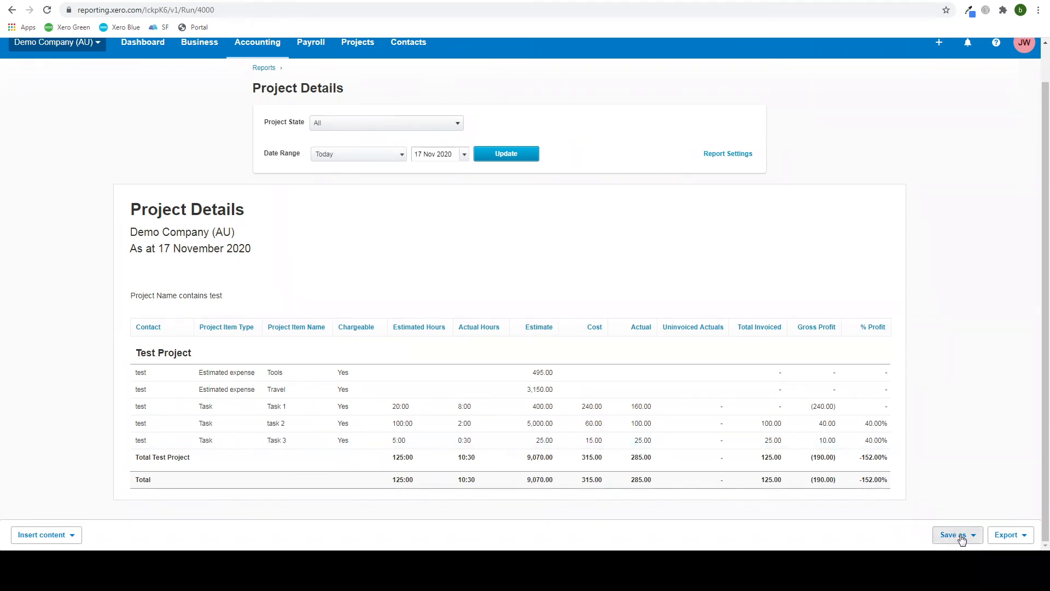
left_click(981, 540)
left_click(1021, 539)
left_click(755, 545)
left_click(36, 534)
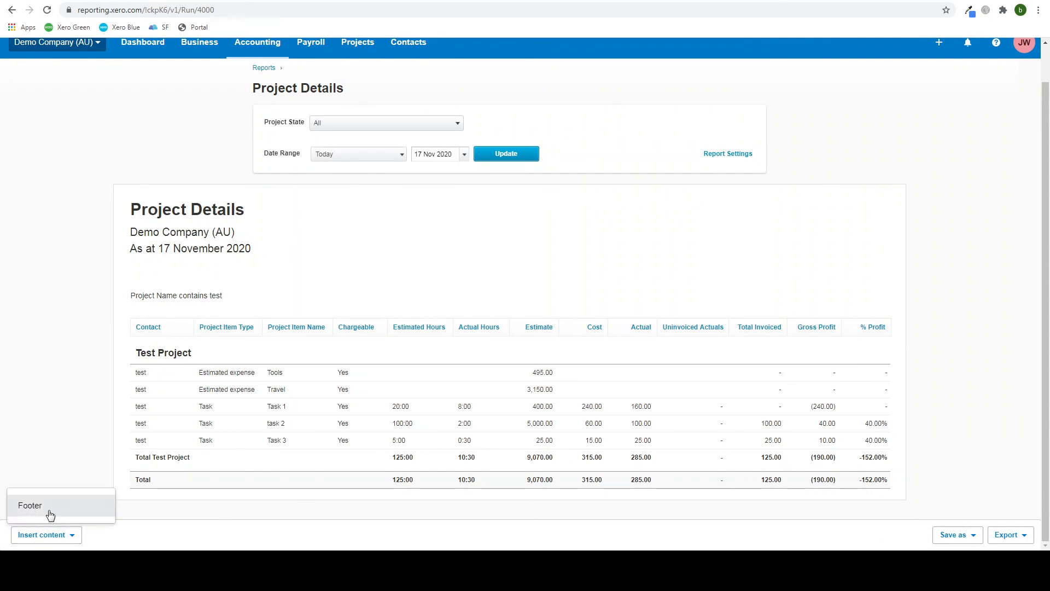
left_click(307, 211)
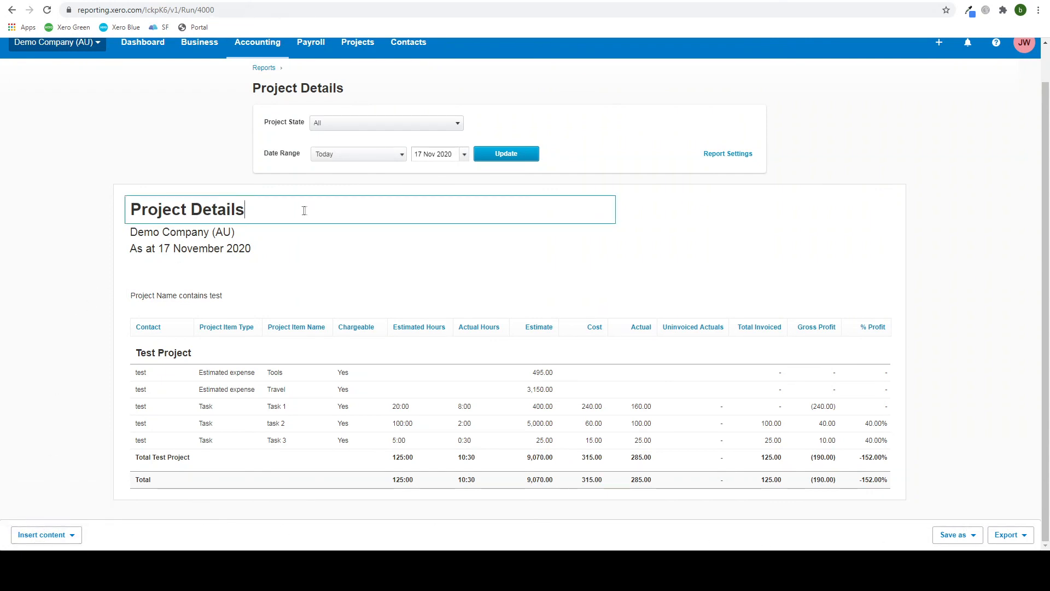
scroll(711, 303, "up", 1)
left_click(810, 201)
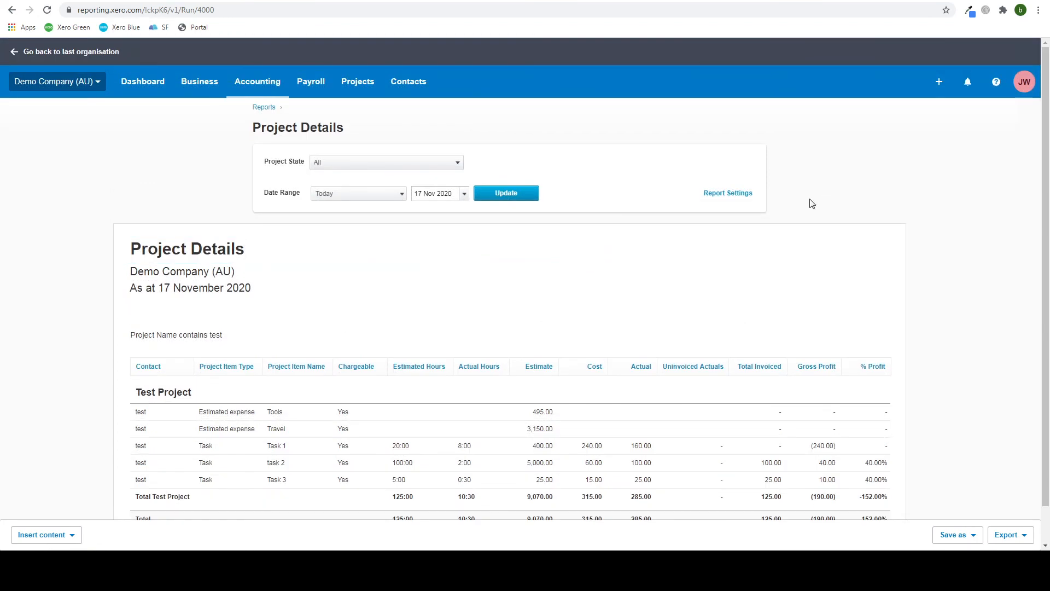